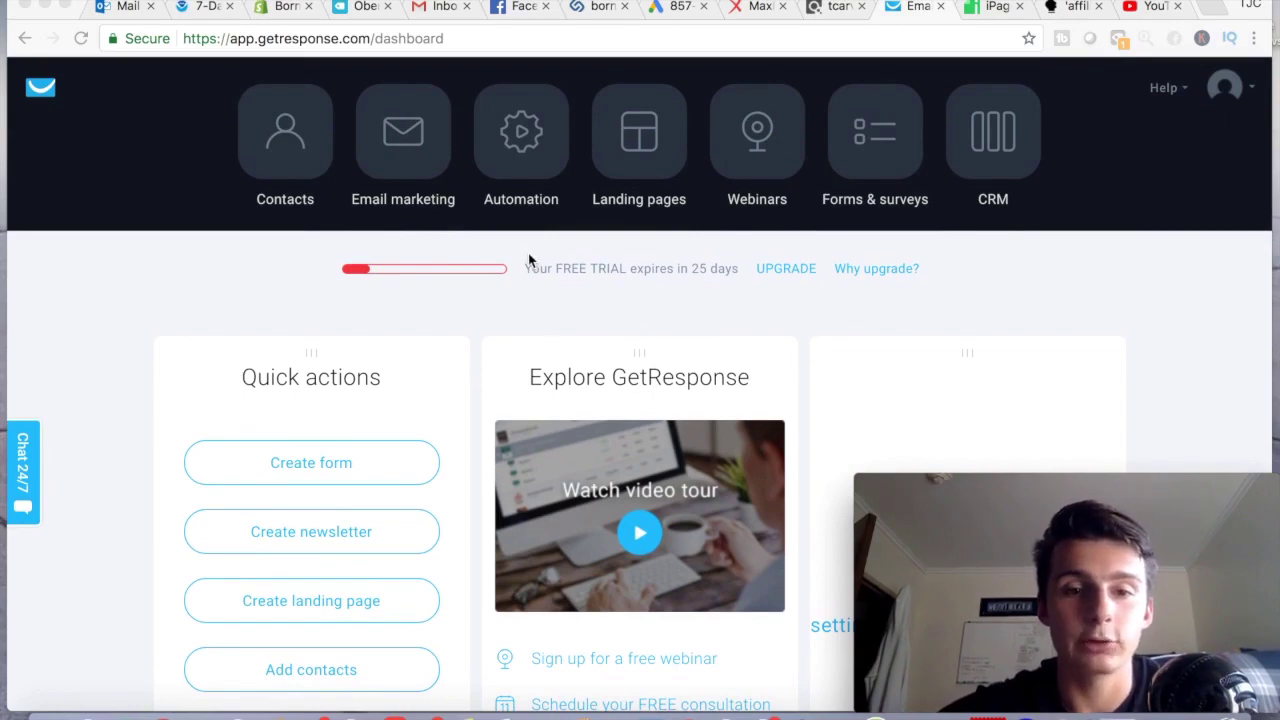
left_click(637, 265)
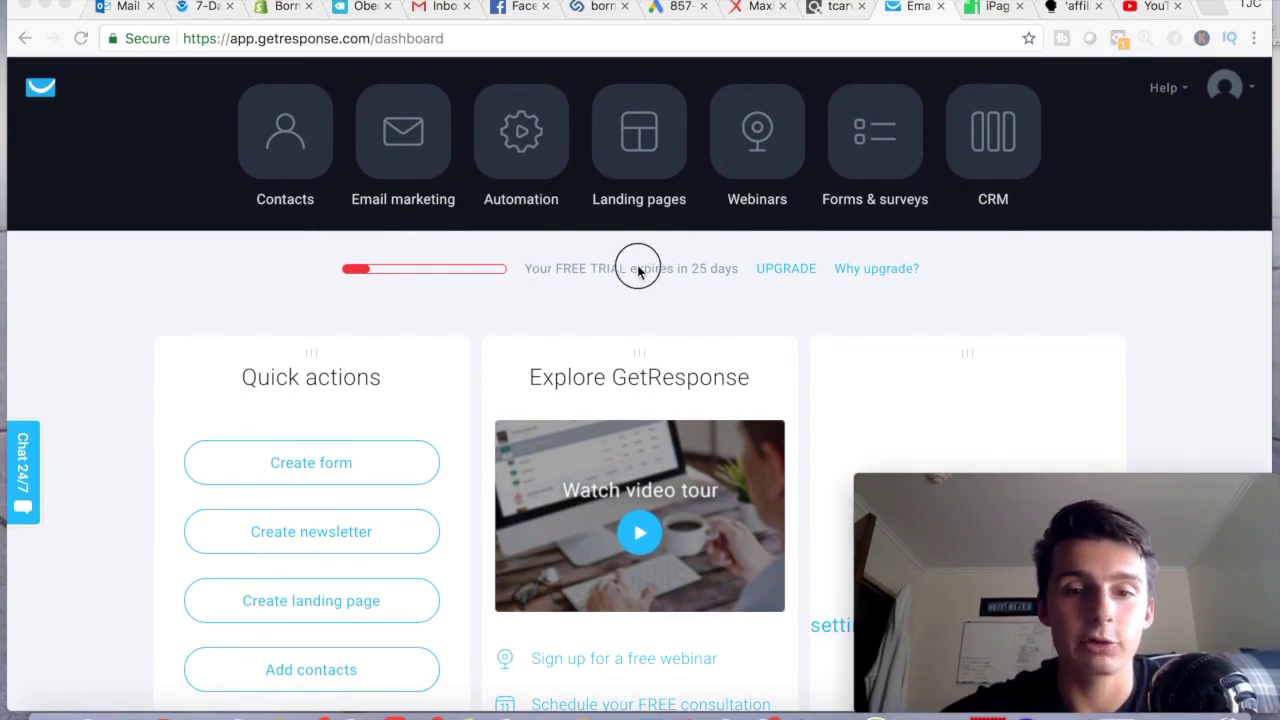
left_click_drag(632, 267, 729, 271)
left_click(514, 268)
left_click(726, 272)
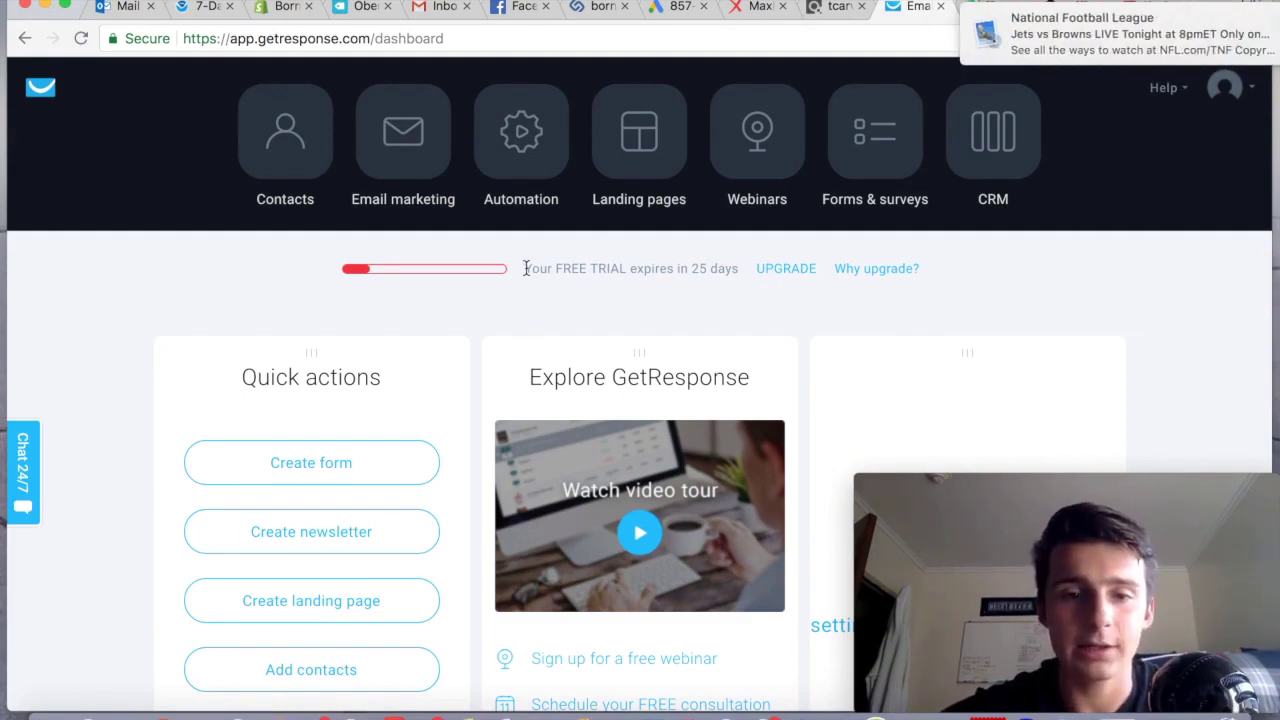
left_click_drag(527, 265, 742, 266)
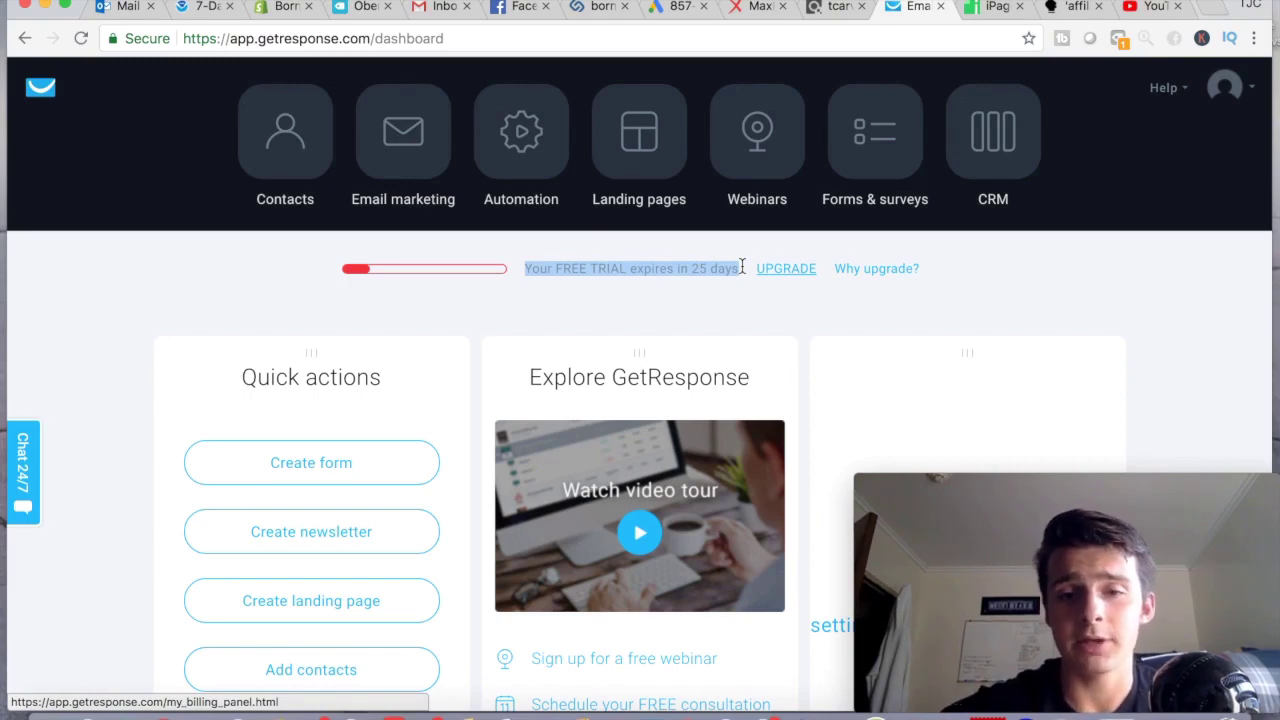
left_click(700, 267)
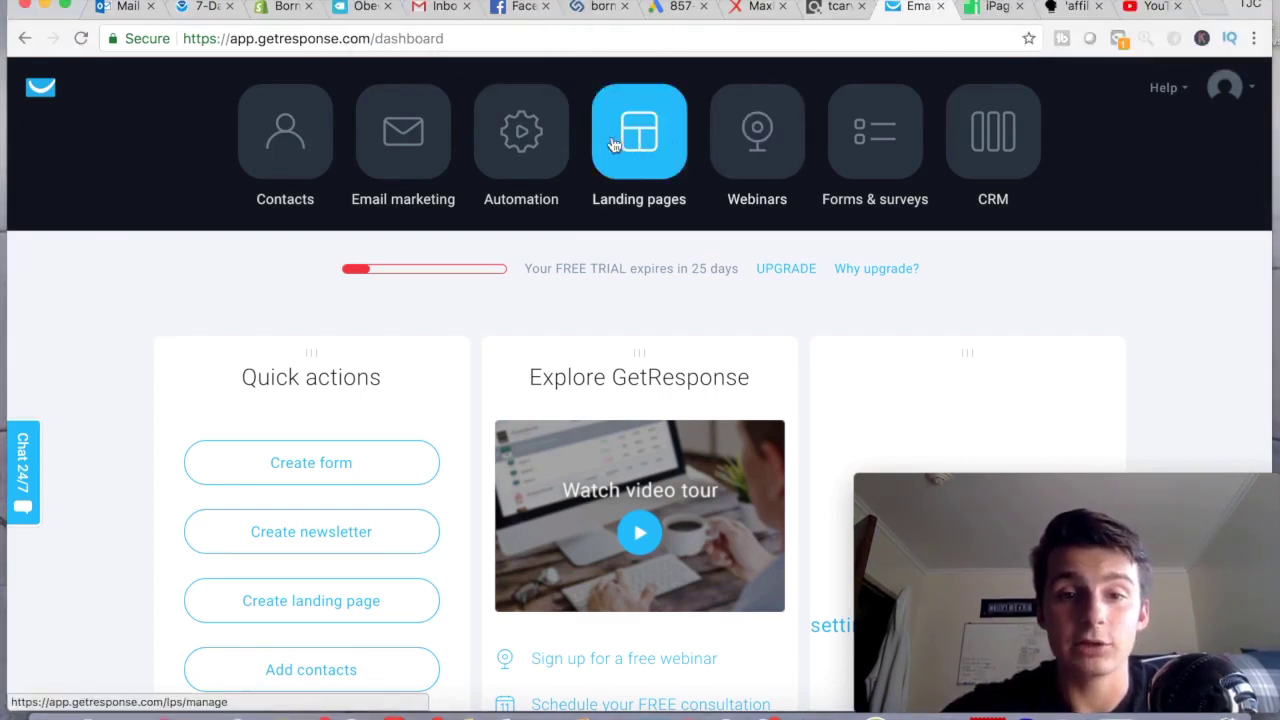
- Start creating a new landing page from the landing page management area
left_click(645, 130)
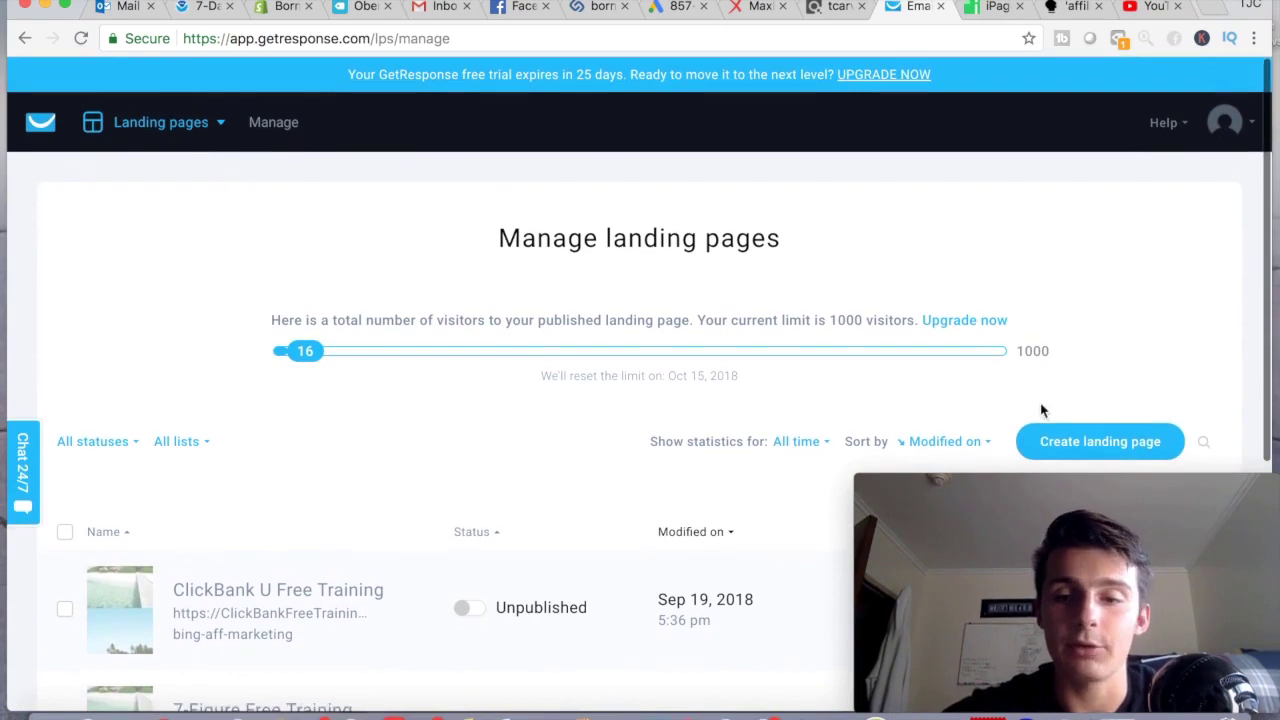
left_click(1100, 446)
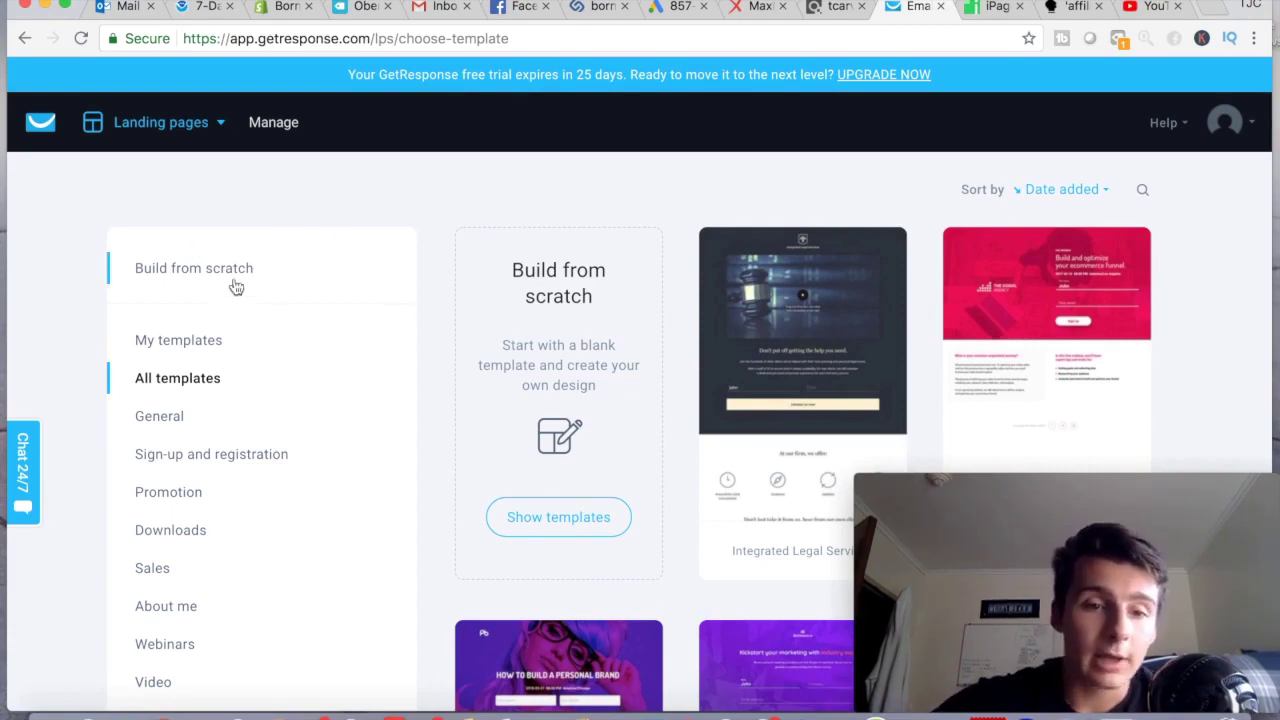
- Look through the full landing page template gallery and its list of template categories
scroll(474, 334, "down", 4)
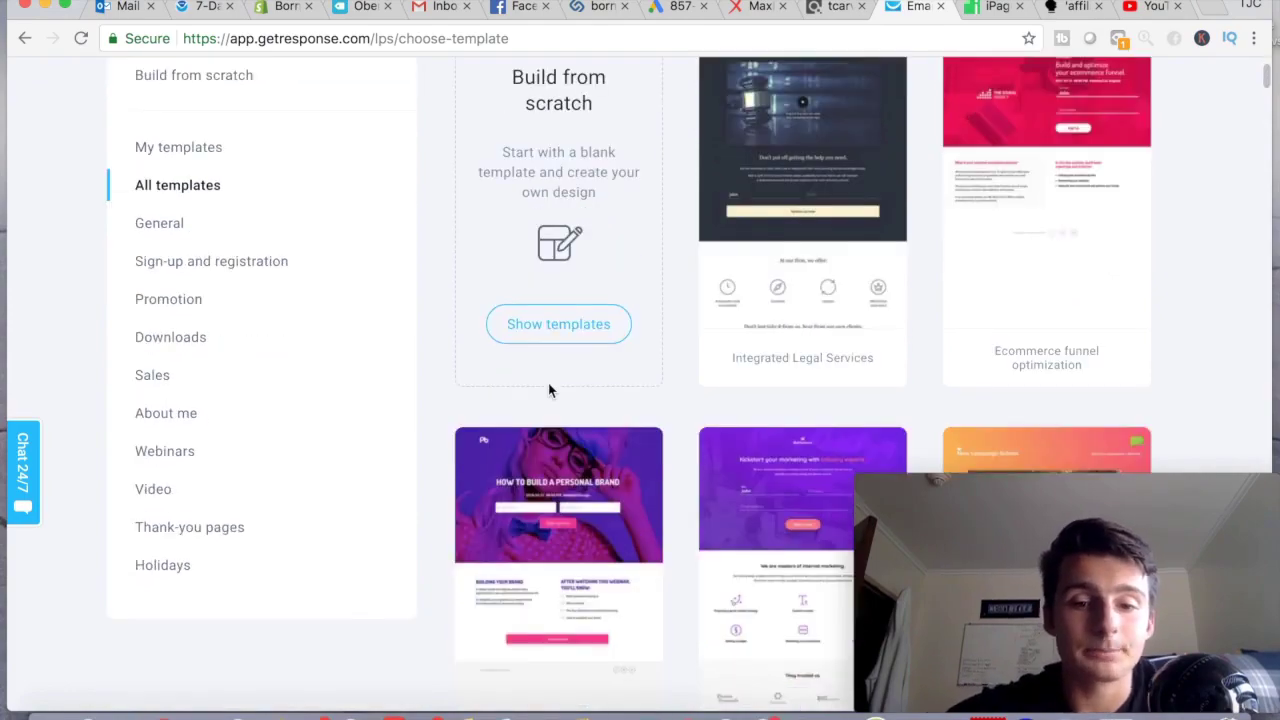
scroll(548, 390, "down", 12)
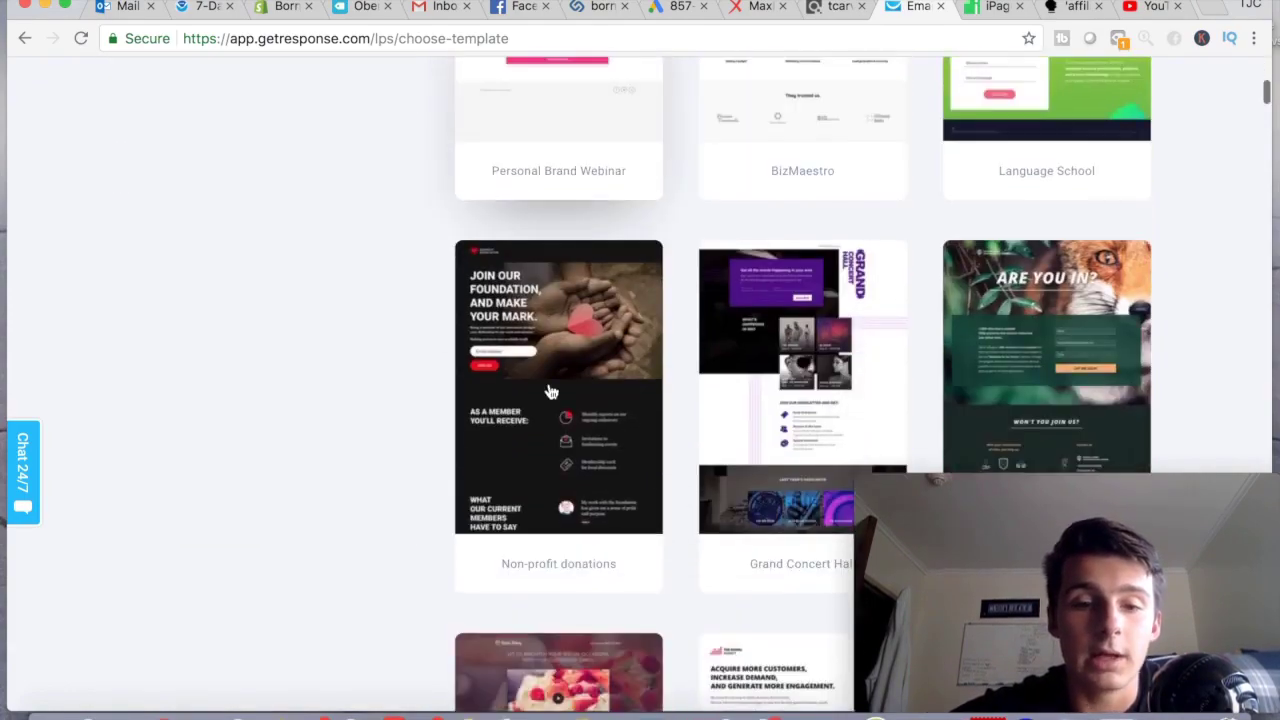
scroll(769, 343, "down", 4)
scroll(771, 344, "up", 7)
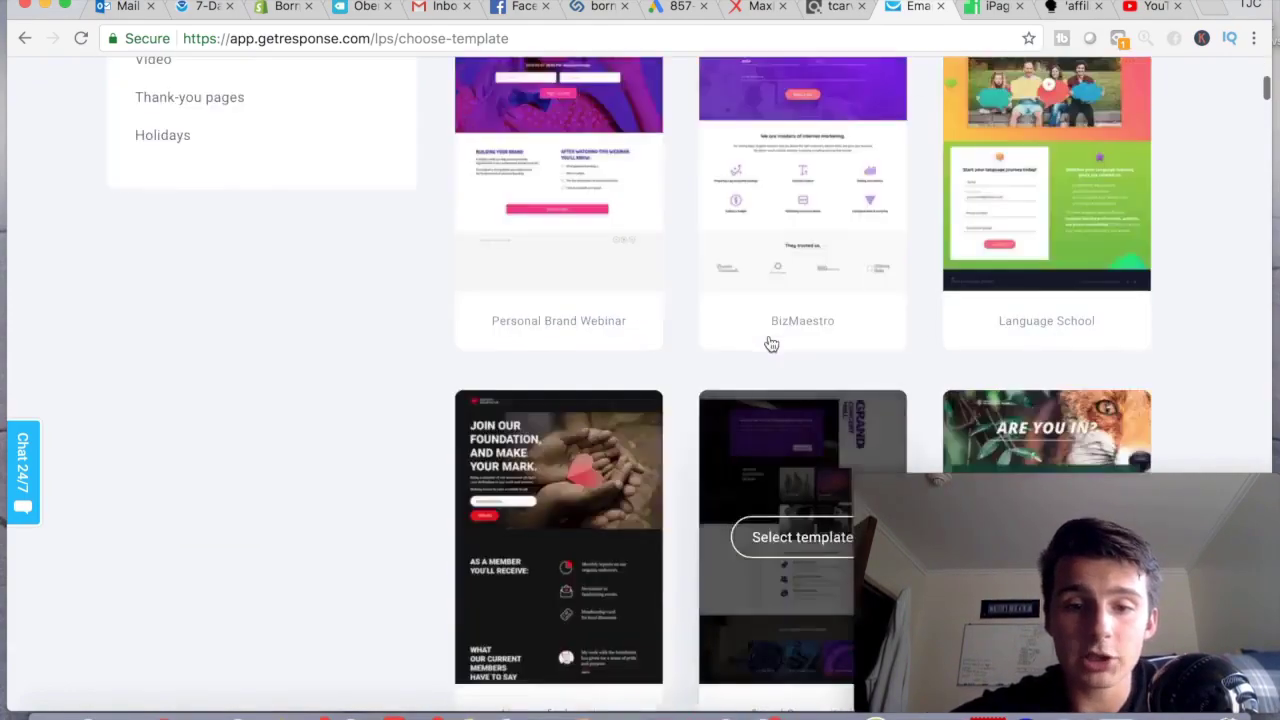
scroll(771, 344, "up", 10)
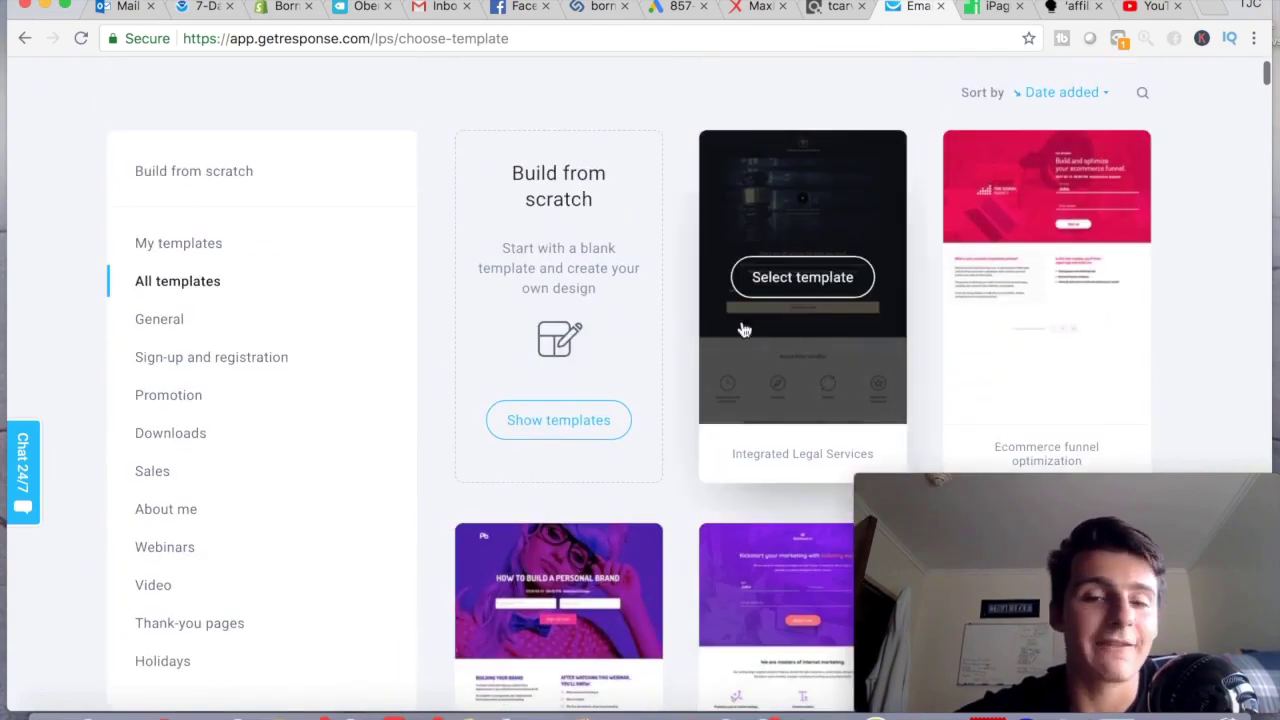
scroll(693, 260, "up", 2)
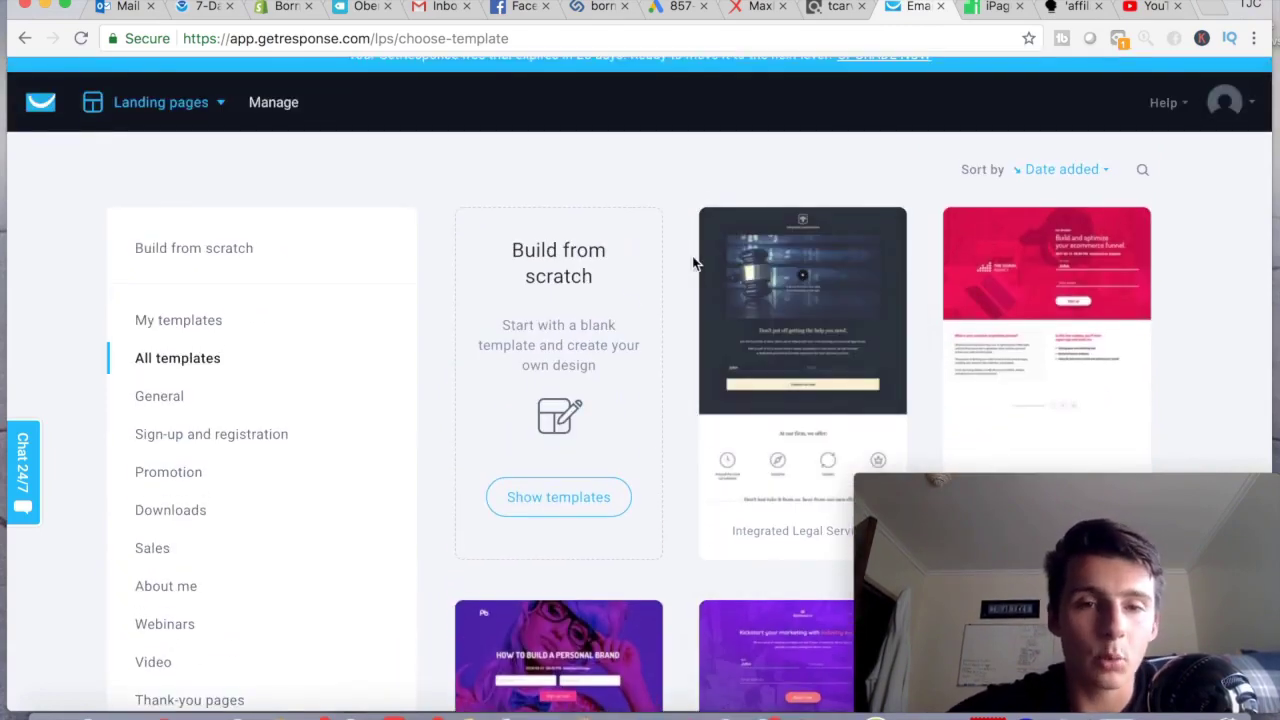
scroll(693, 262, "up", 1)
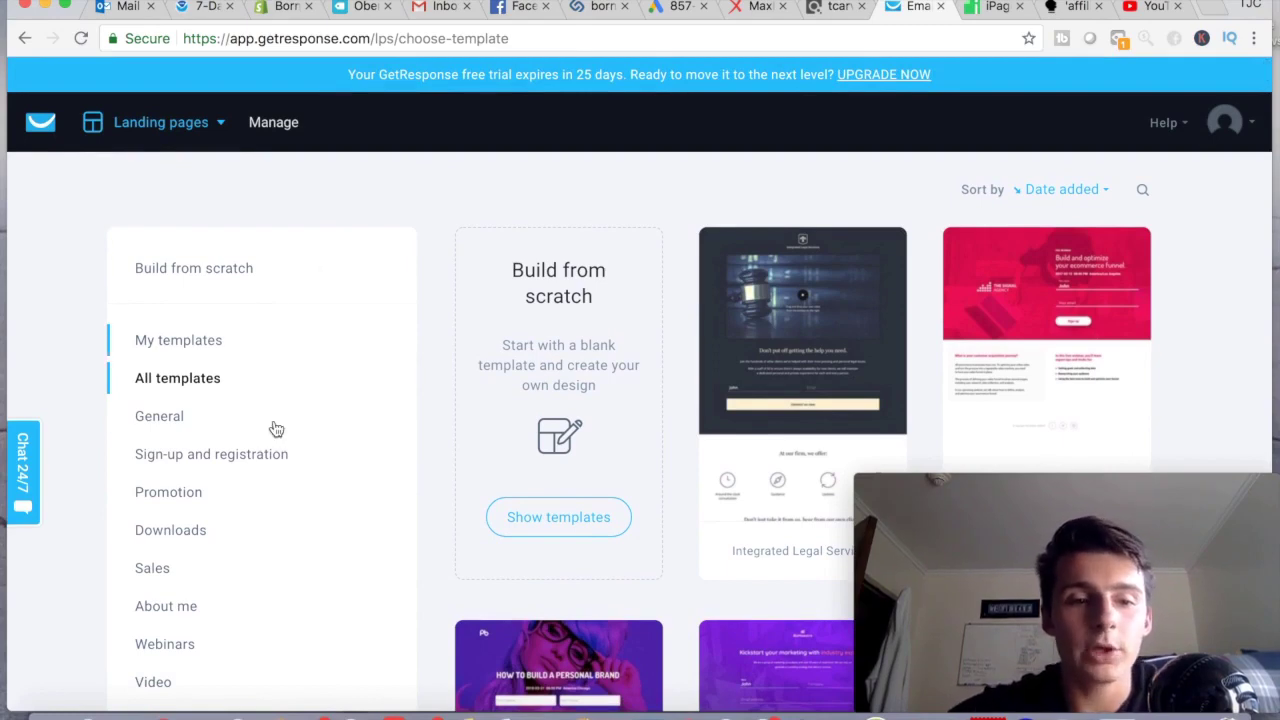
scroll(277, 429, "down", 1)
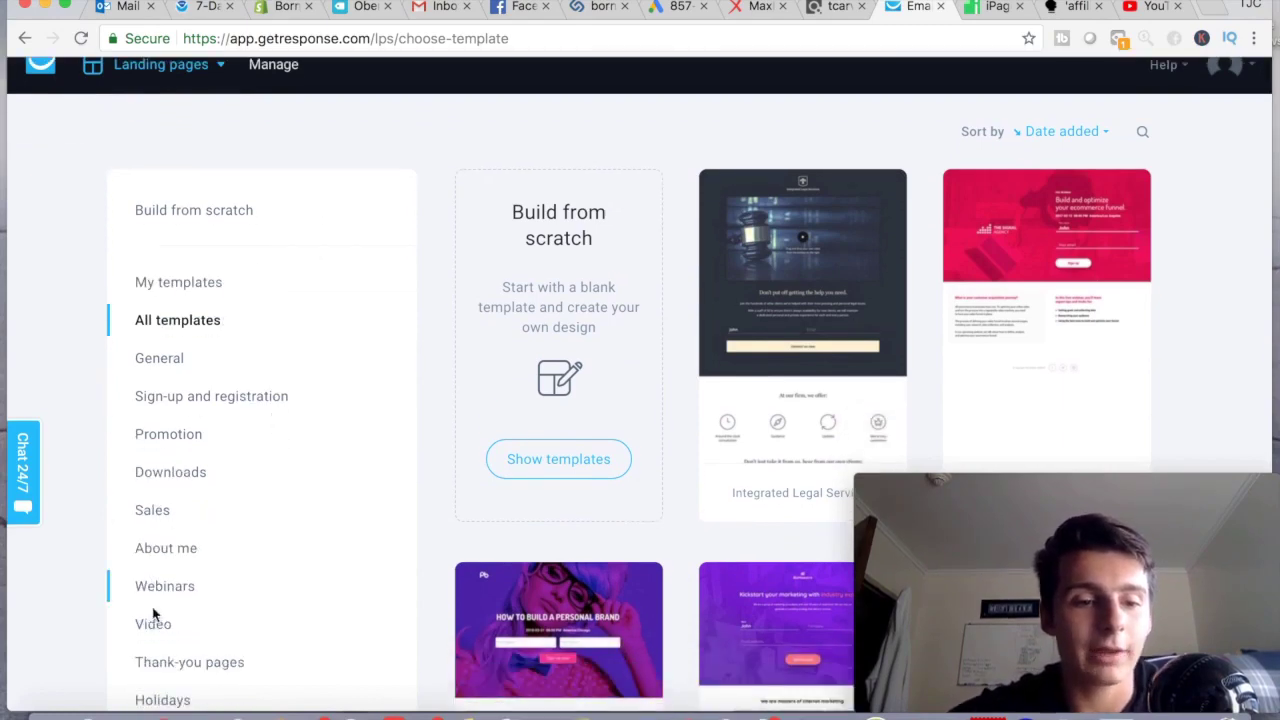
scroll(184, 700, "down", 1)
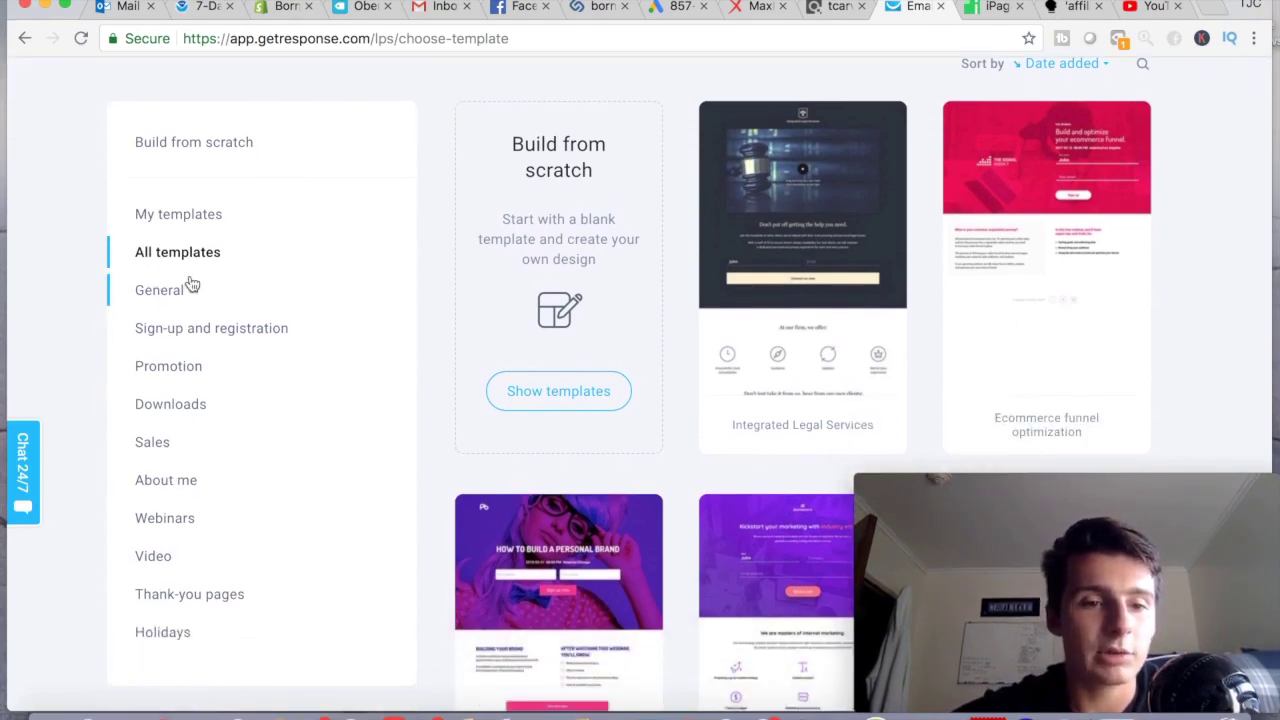
- Filter the template gallery to Sign-up and registration and browse it for the Earn Big designs
left_click(185, 332)
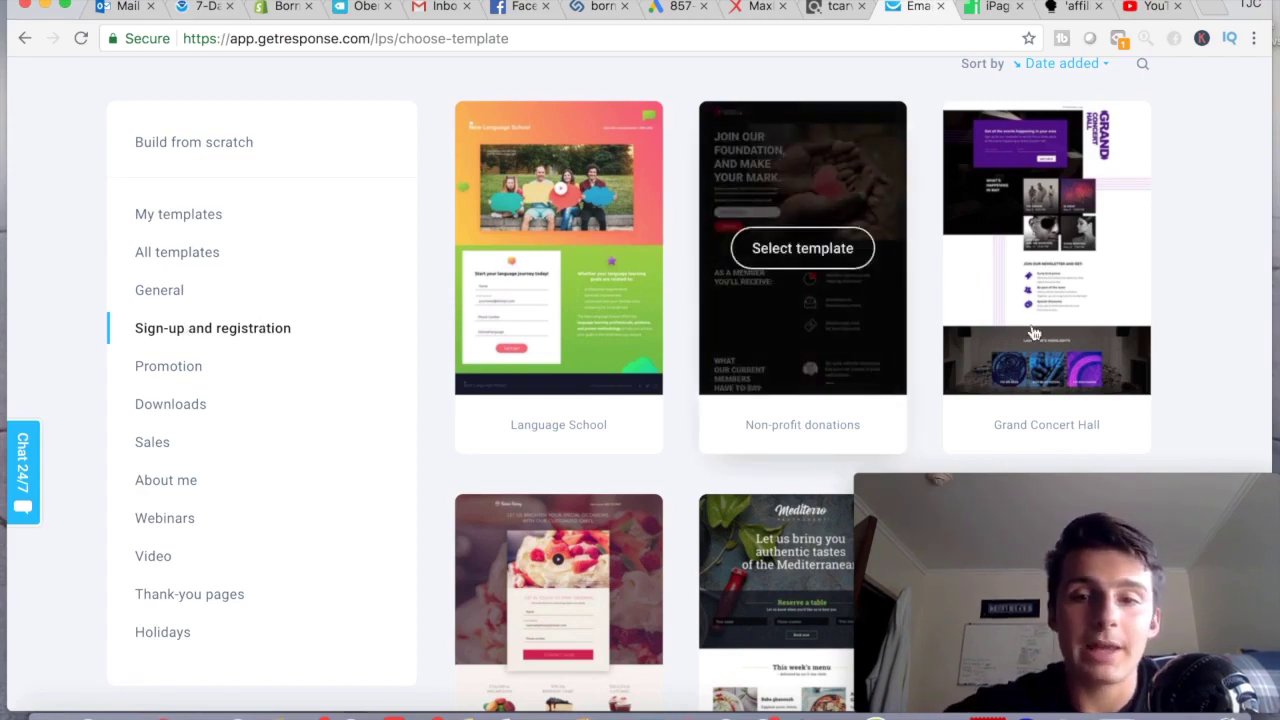
scroll(1036, 320, "down", 3)
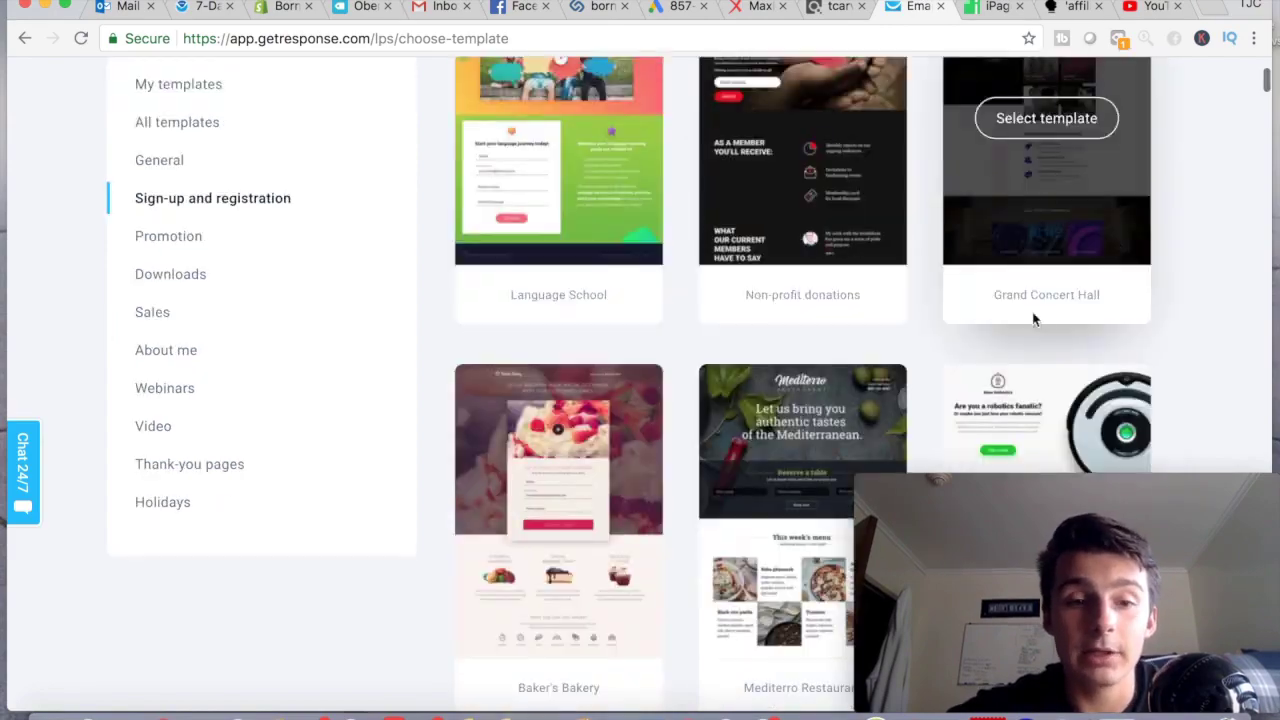
scroll(569, 283, "up", 5)
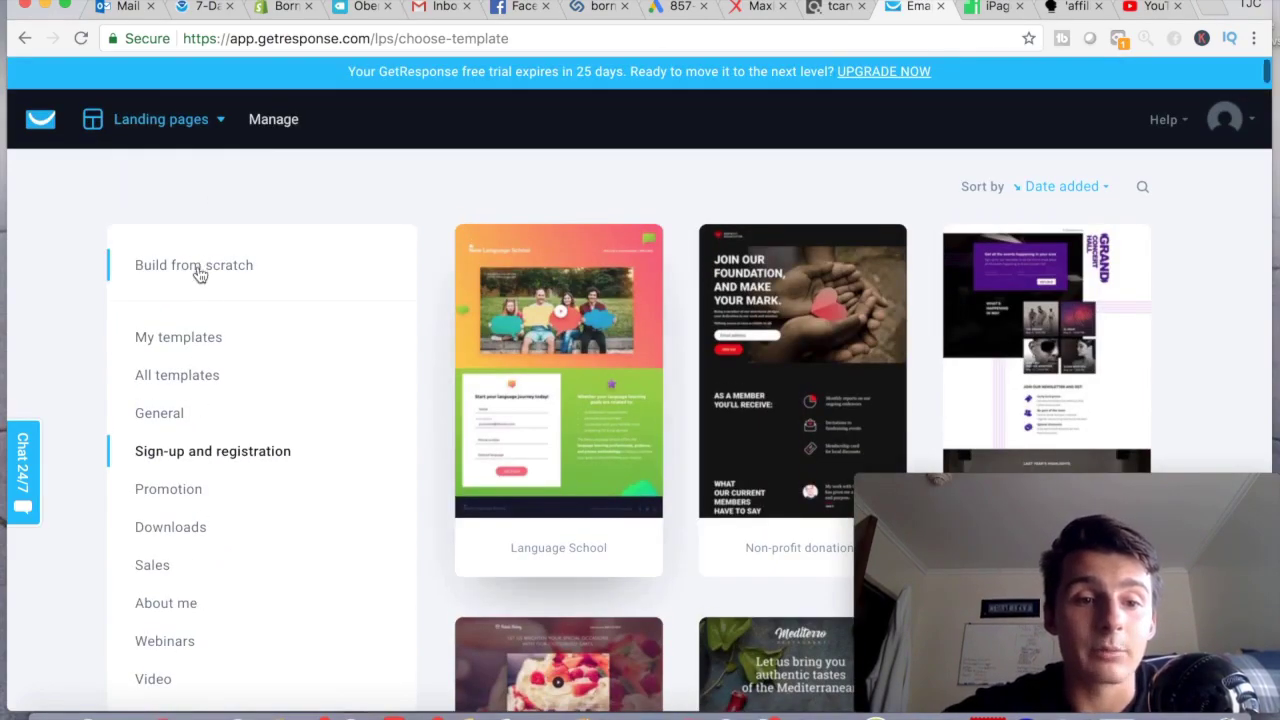
scroll(575, 338, "down", 3)
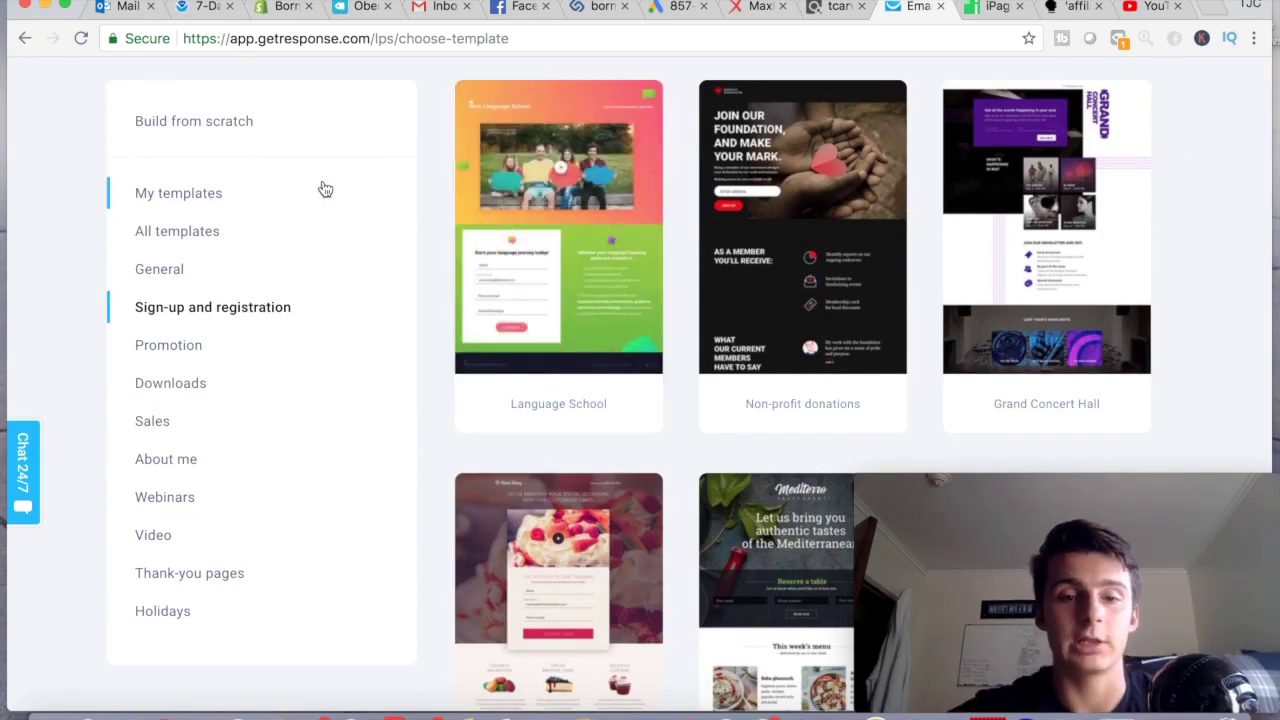
scroll(667, 357, "down", 4)
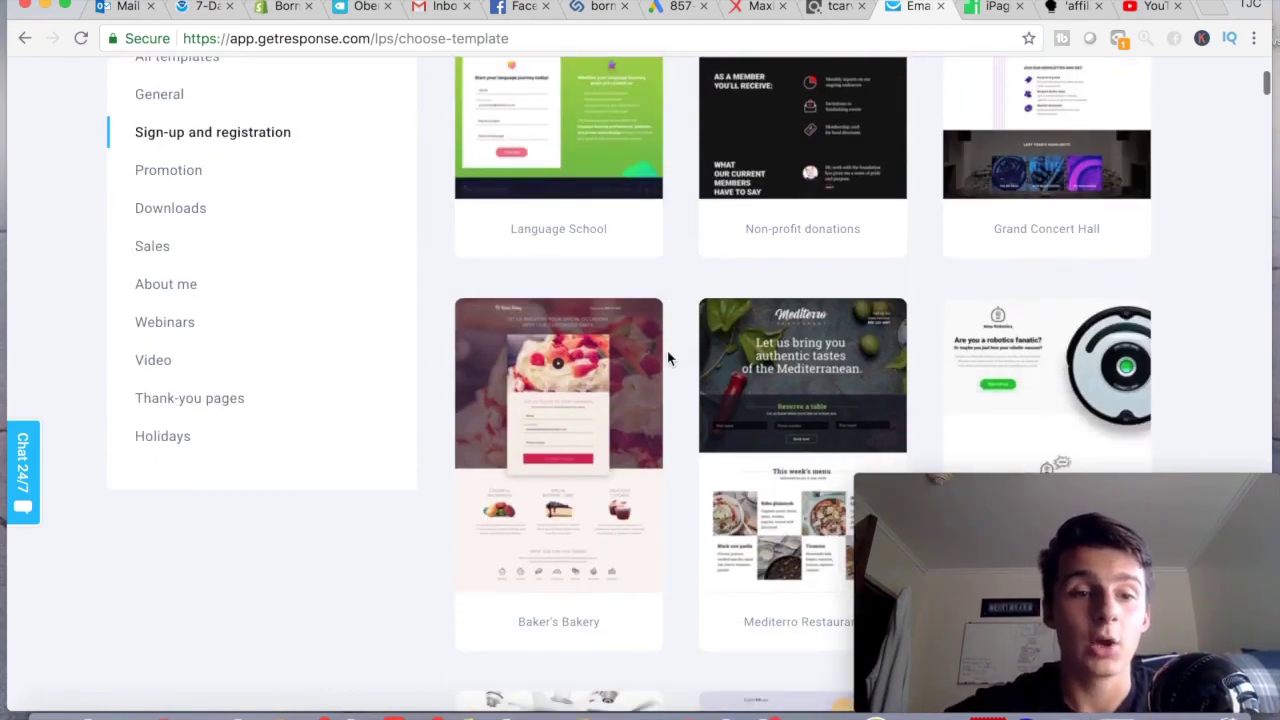
scroll(667, 357, "down", 12)
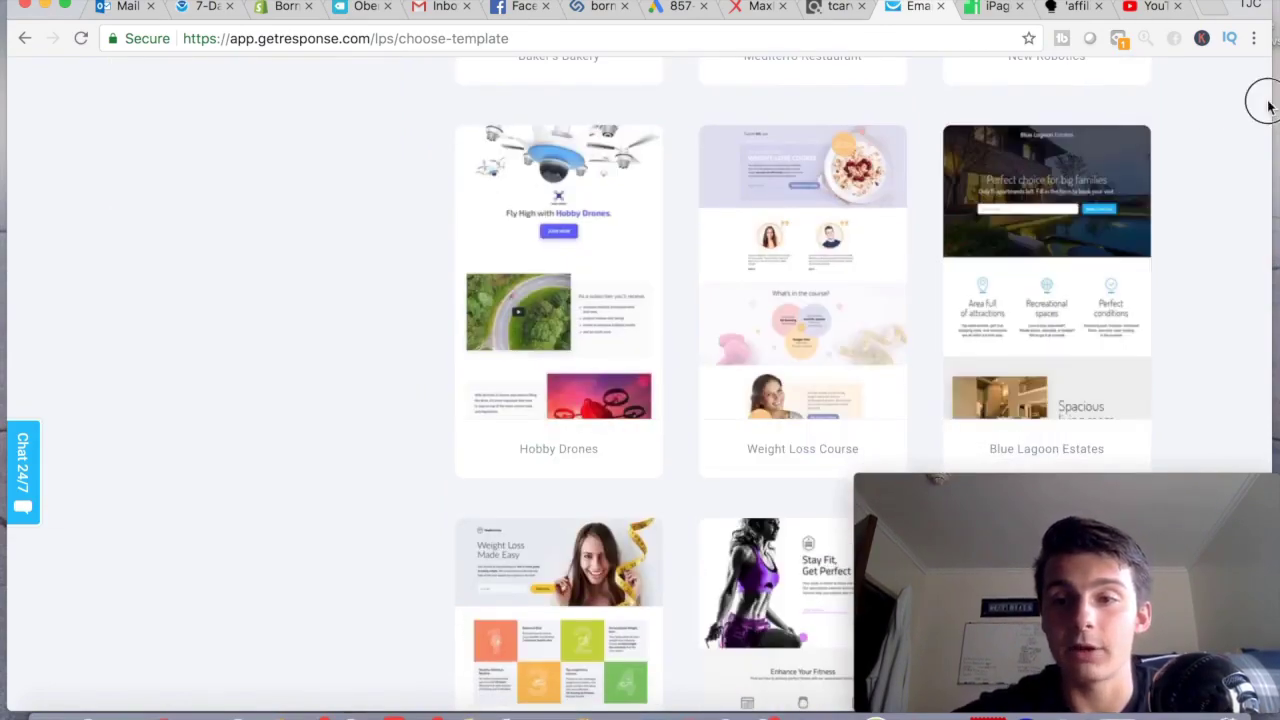
scroll(1205, 171, "down", 20)
scroll(1205, 171, "down", 20)
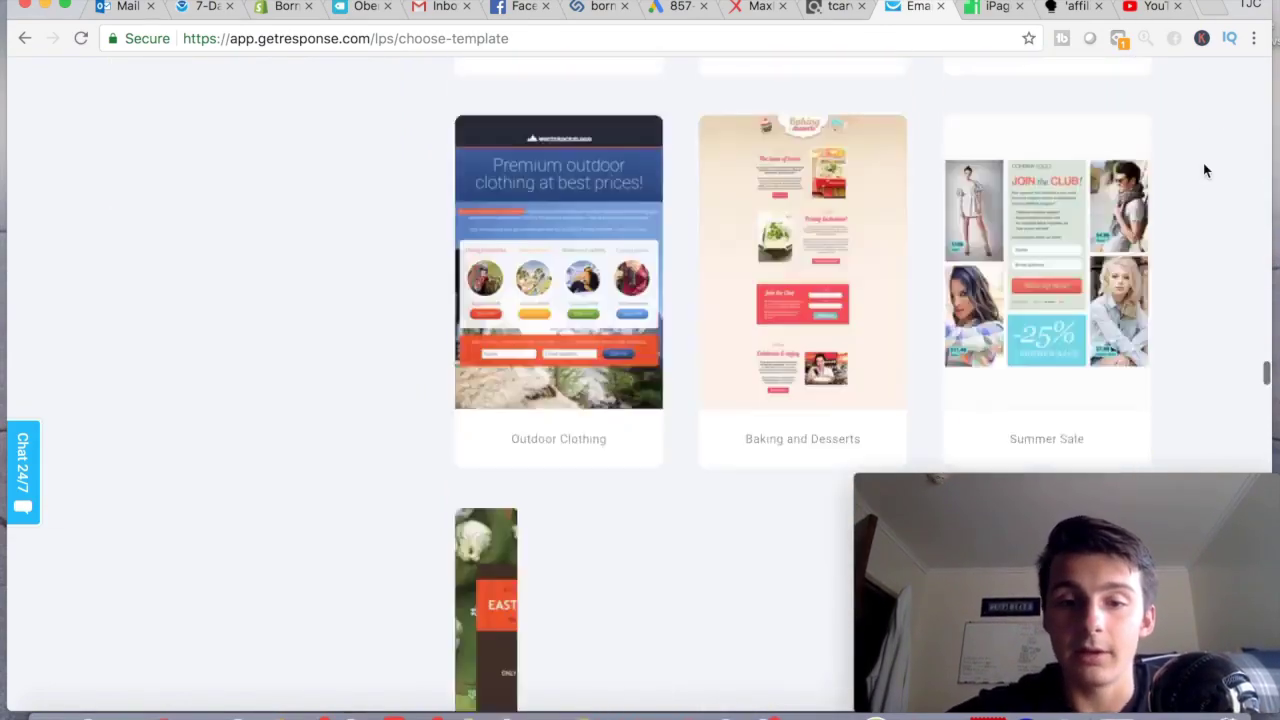
scroll(867, 287, "up", 3)
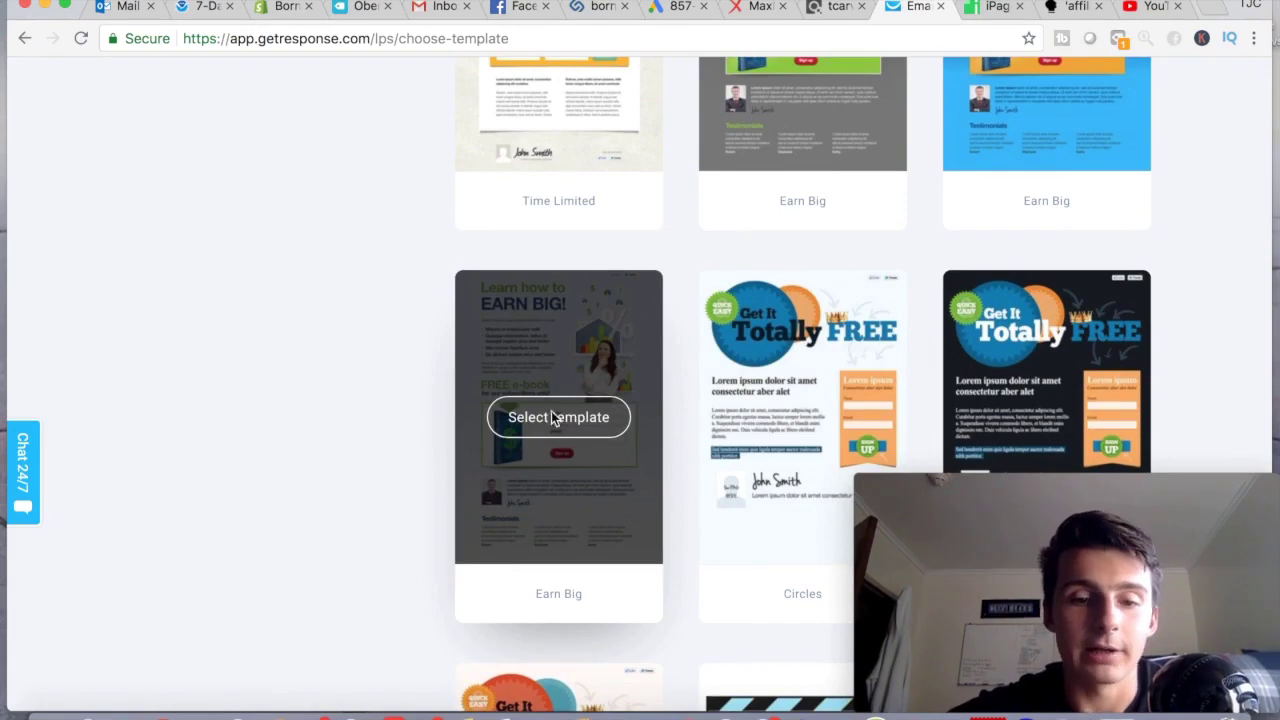
- Create a landing page named "test" from the Earn Big template with the light blue background
left_click(553, 419)
left_click(528, 222)
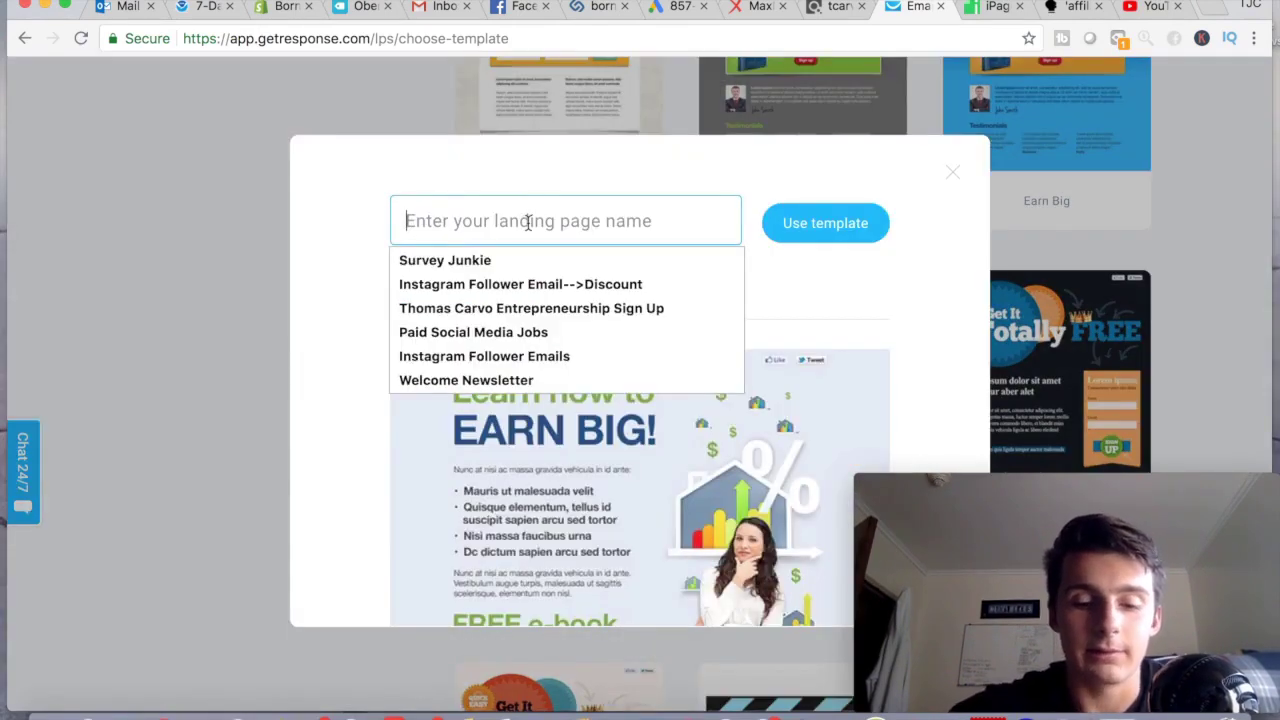
type("test")
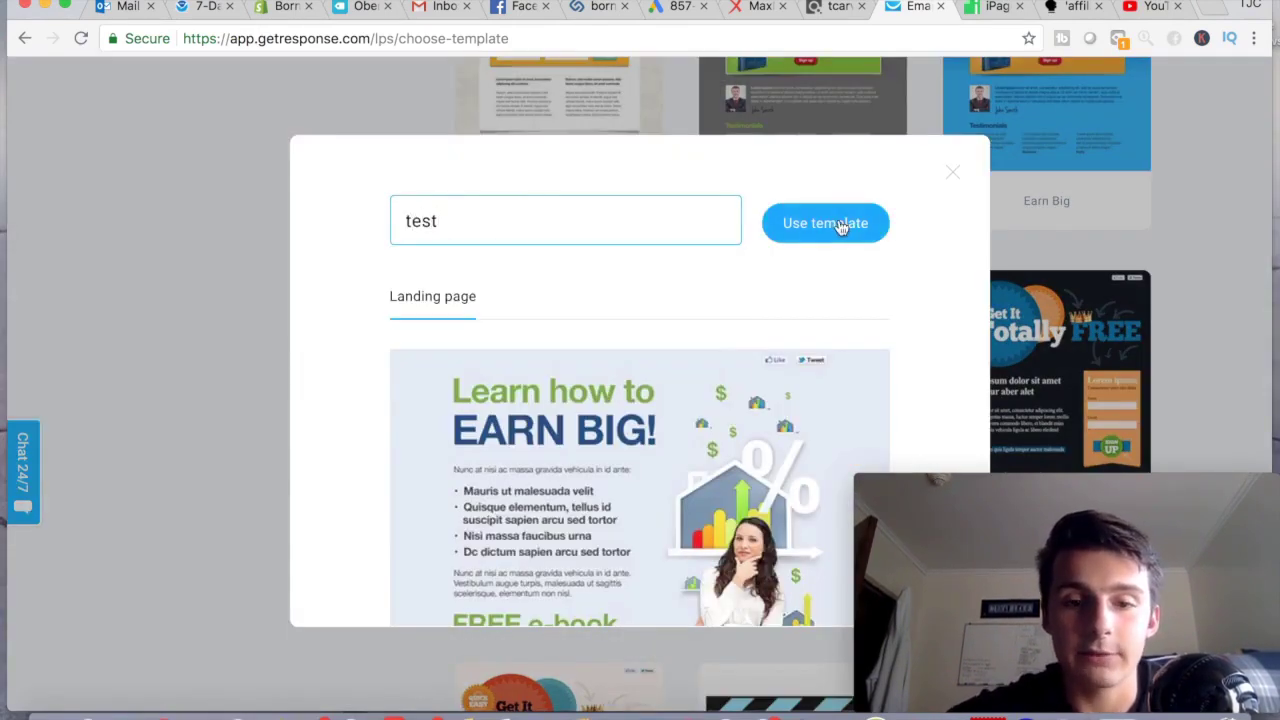
left_click(832, 225)
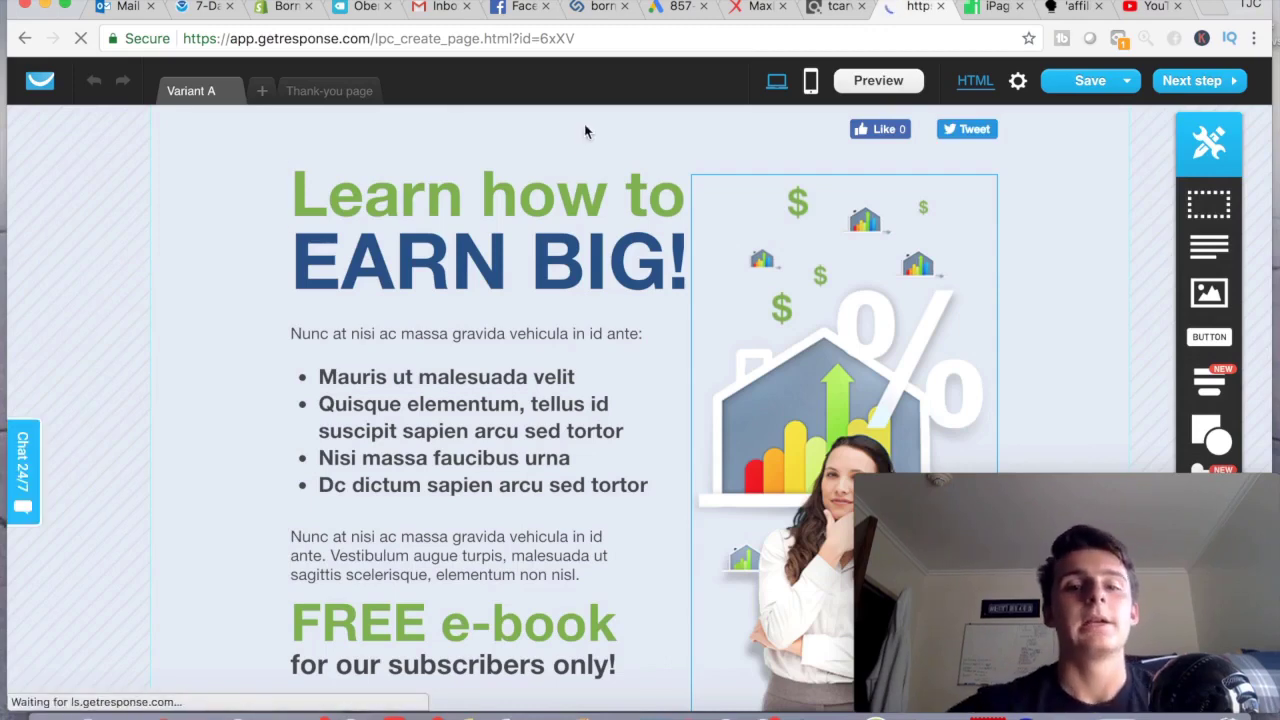
- Review the Variant A page from its headline and bullet list down to the name and e-mail sign-up form
scroll(617, 349, "down", 2)
scroll(617, 352, "down", 2)
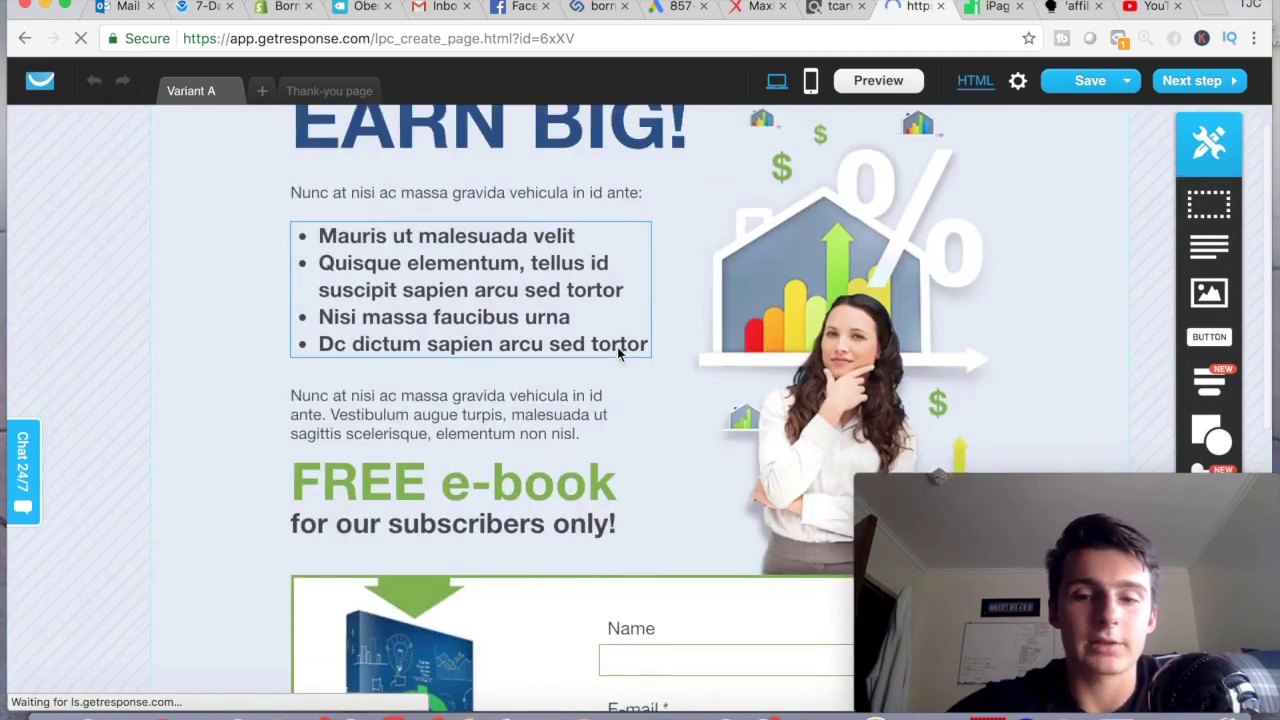
scroll(617, 352, "up", 2)
scroll(617, 352, "up", 1)
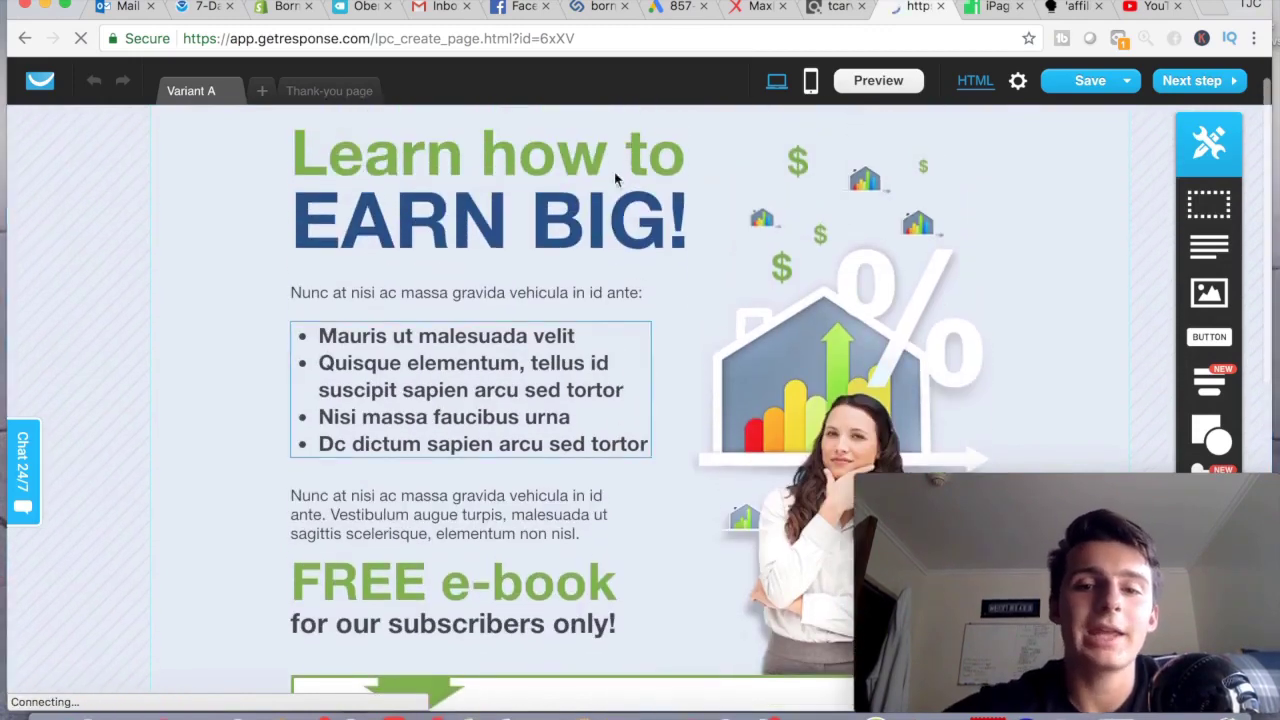
scroll(724, 318, "down", 2)
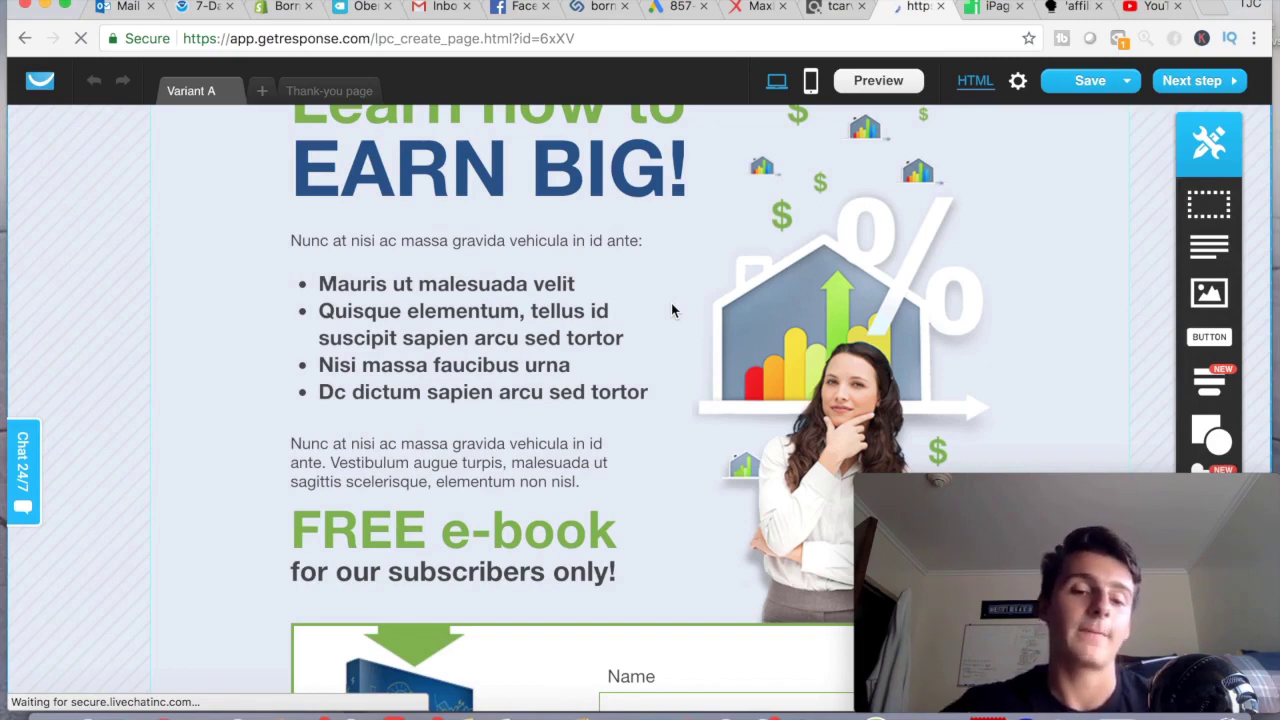
scroll(522, 375, "down", 2)
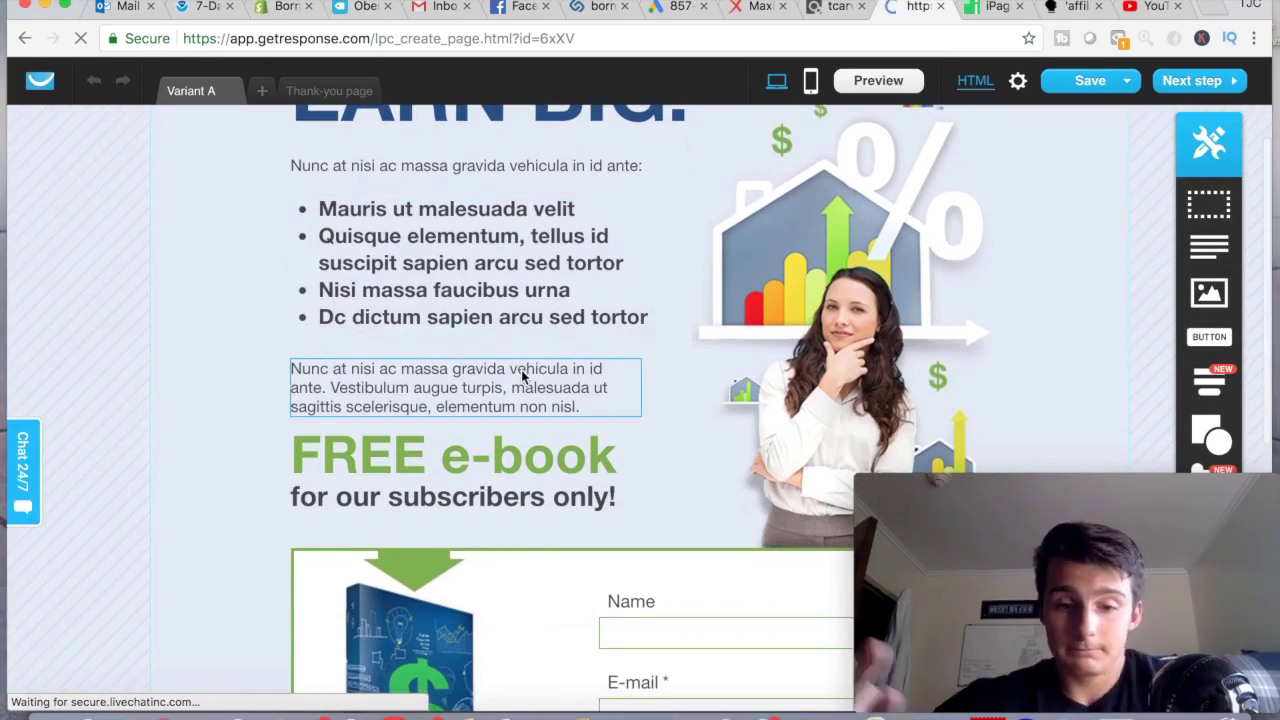
scroll(520, 365, "down", 7)
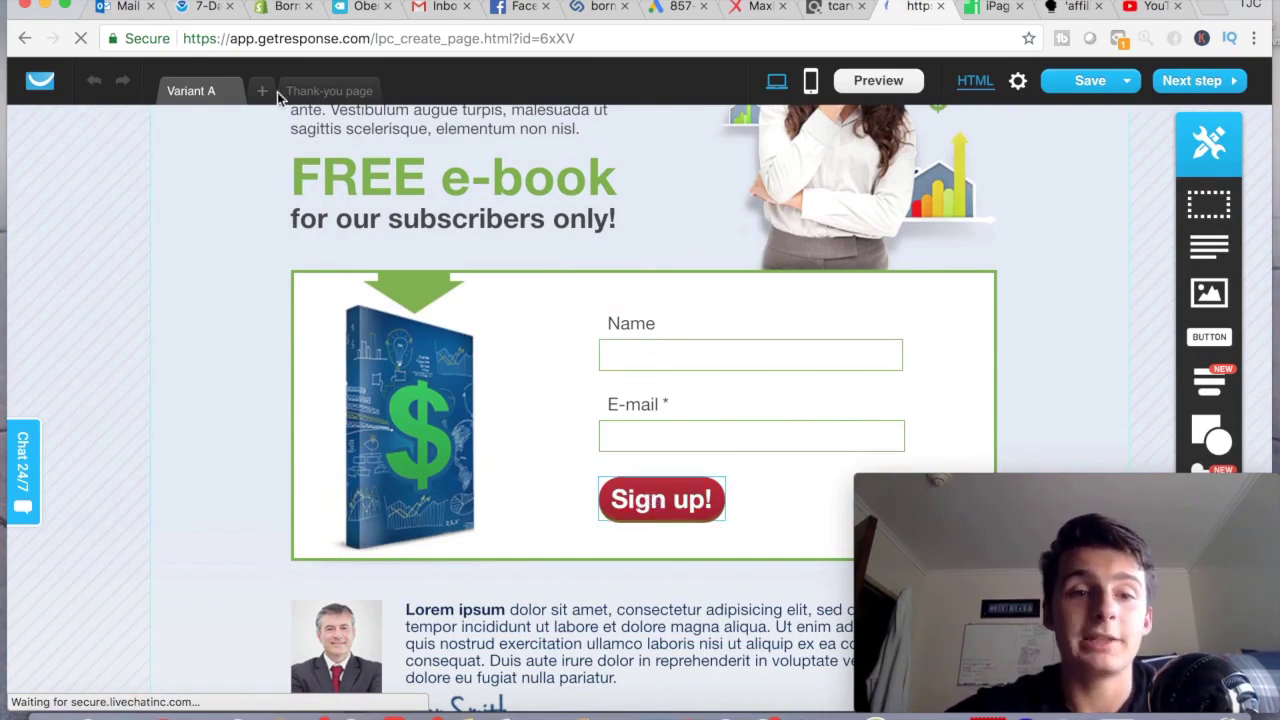
- Open the landing page's Thank-you page and review its content from the headline to the signature
left_click(316, 95)
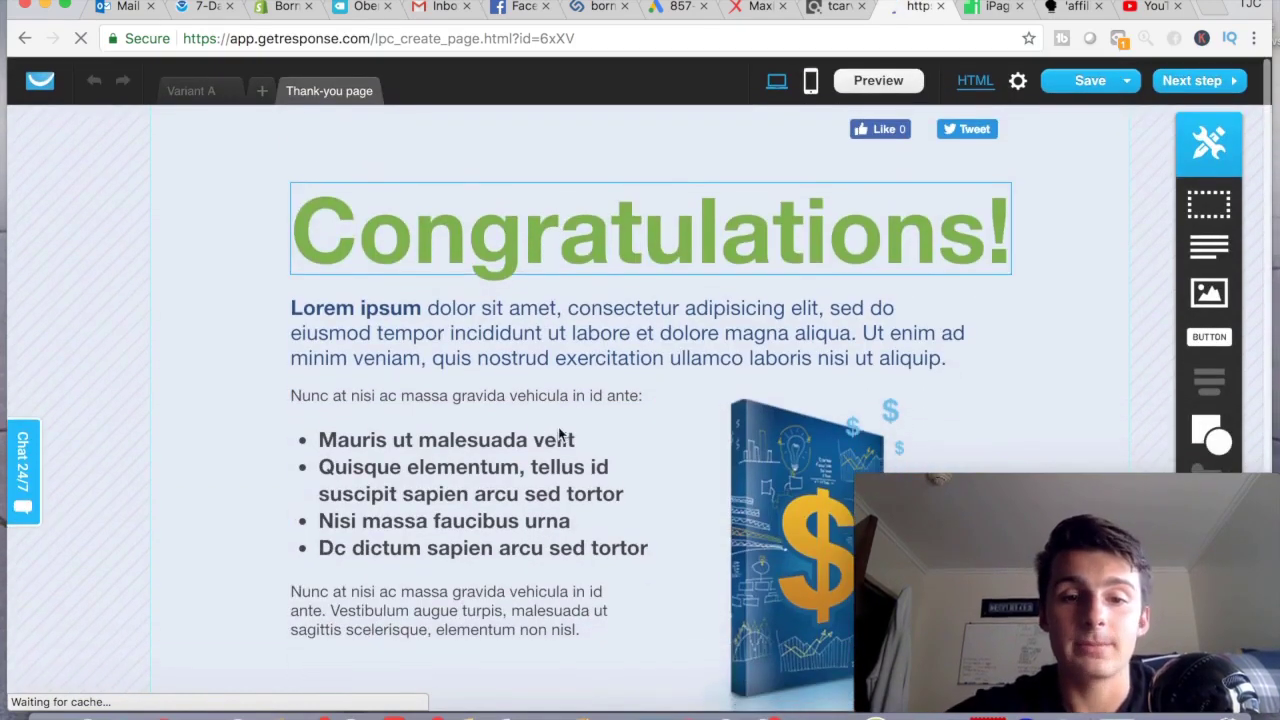
scroll(815, 451, "down", 1)
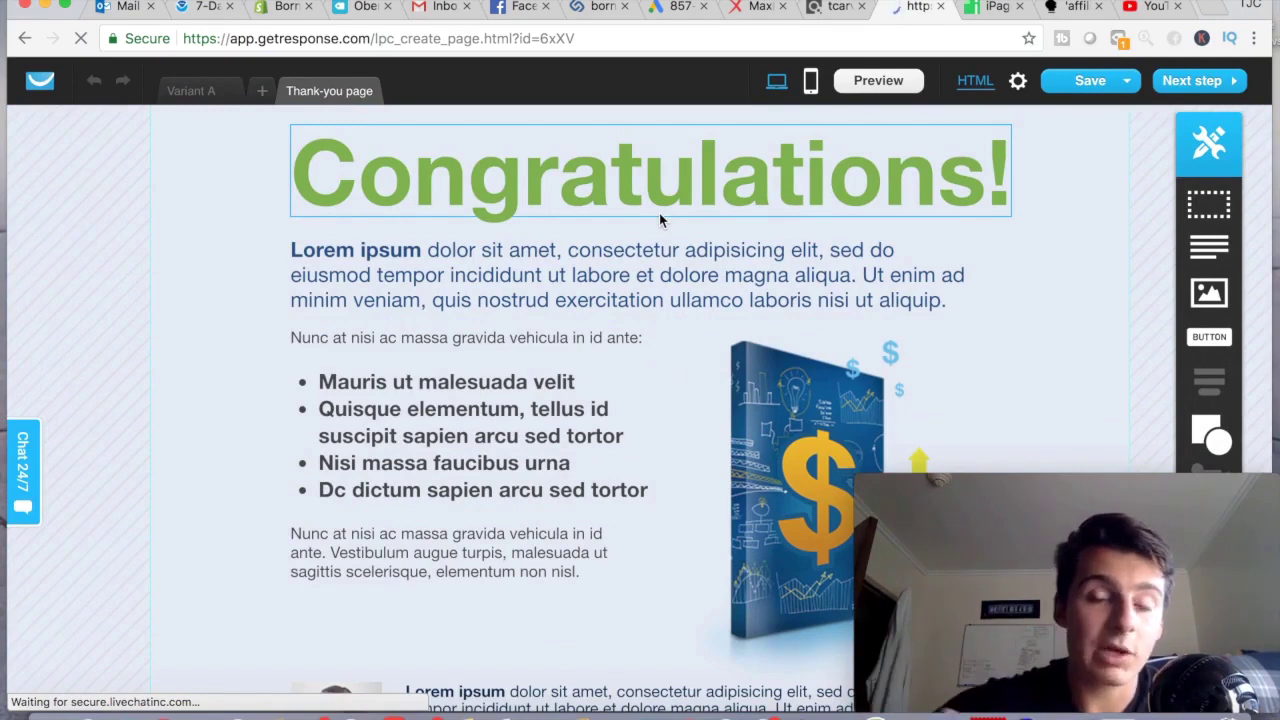
scroll(709, 279, "down", 3)
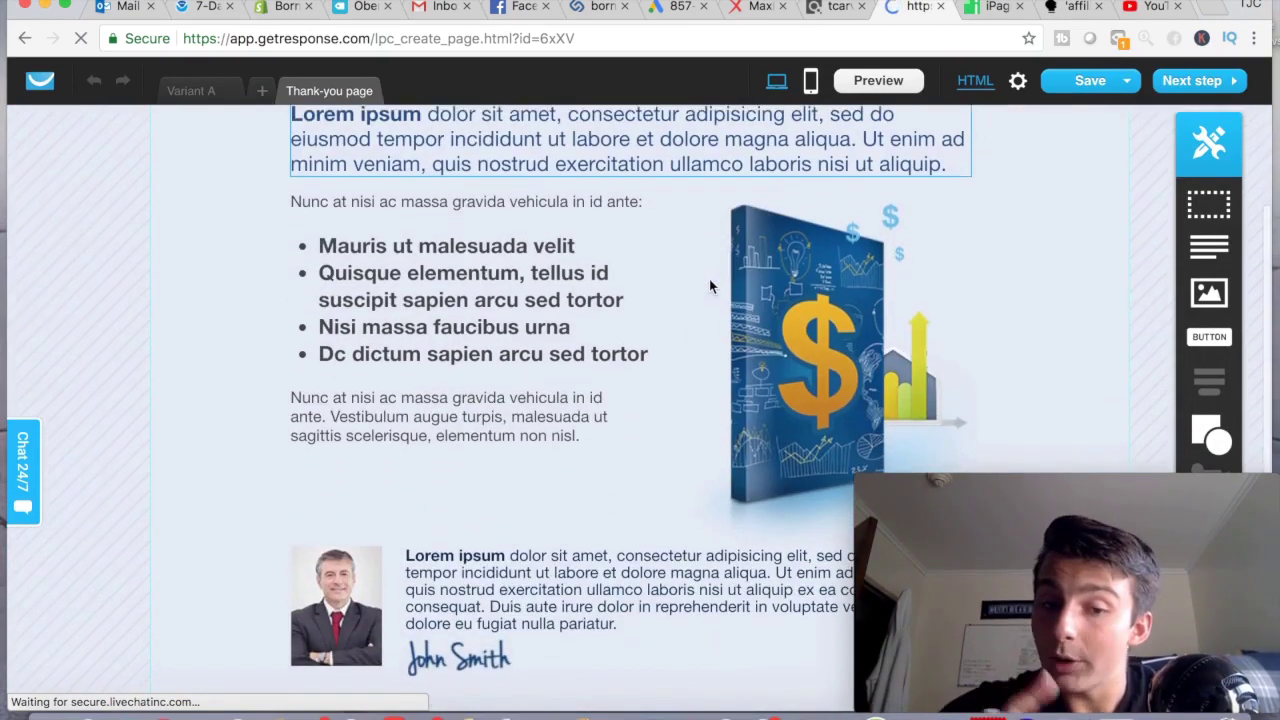
scroll(709, 285, "down", 1)
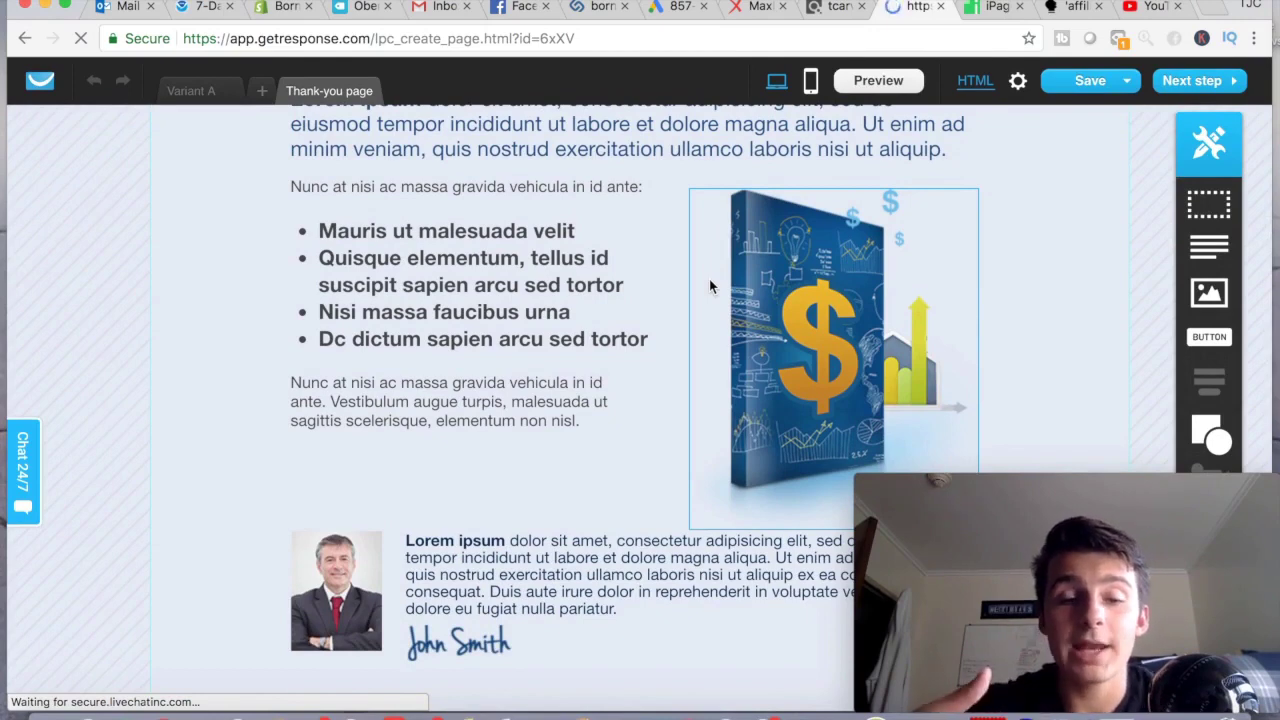
scroll(709, 286, "up", 5)
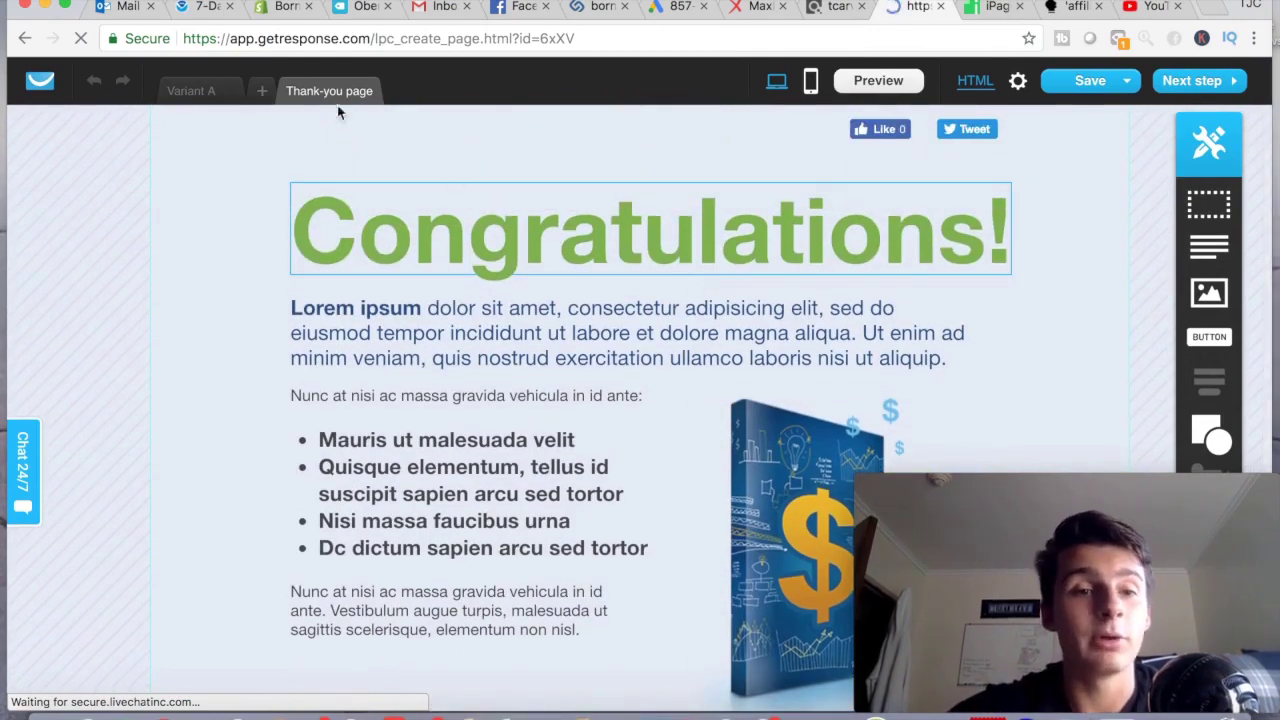
- Return to the Variant A page and replace the whole bullet list under the headline with the text "test"
left_click(192, 92)
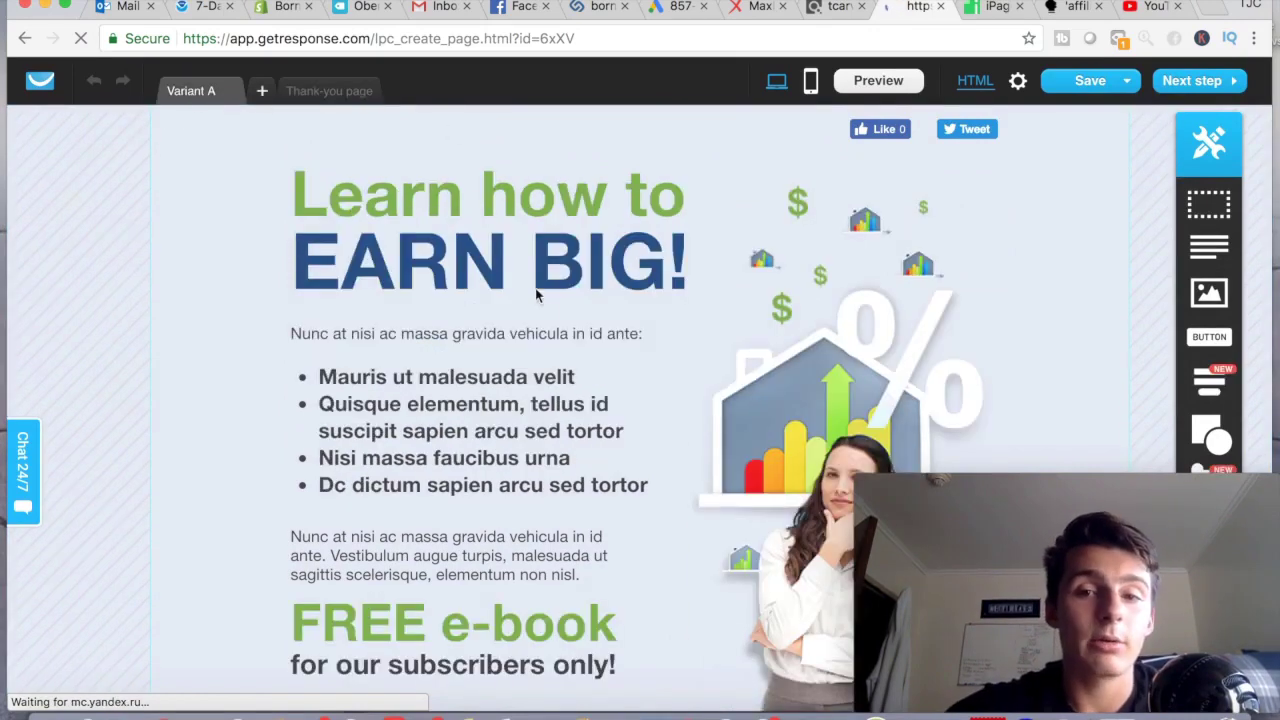
scroll(548, 310, "down", 2)
scroll(558, 300, "up", 2)
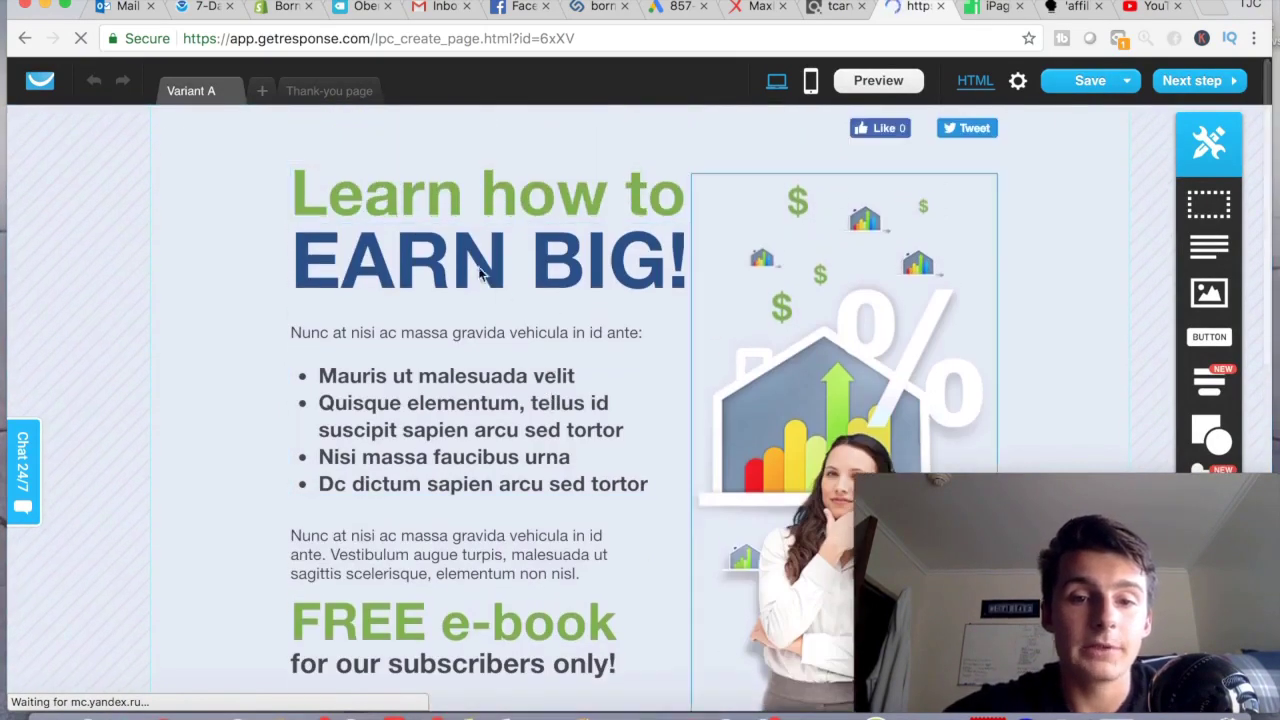
left_click(505, 400)
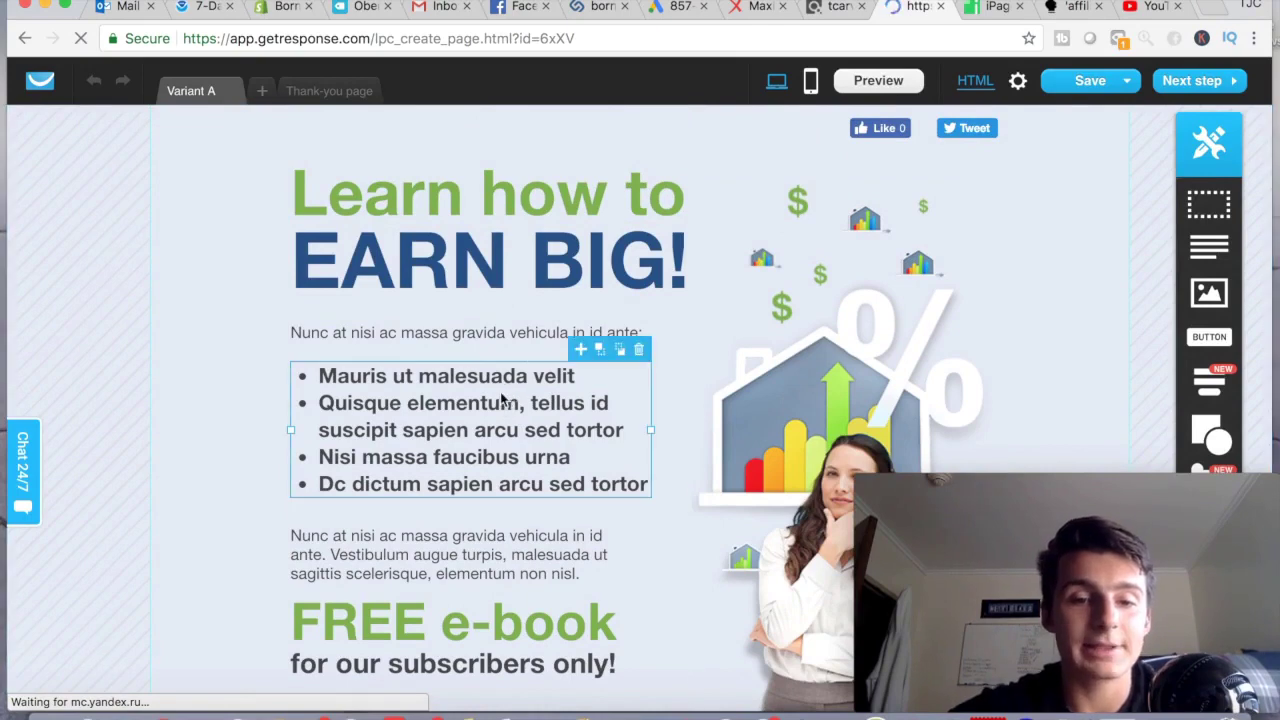
double_click(460, 430)
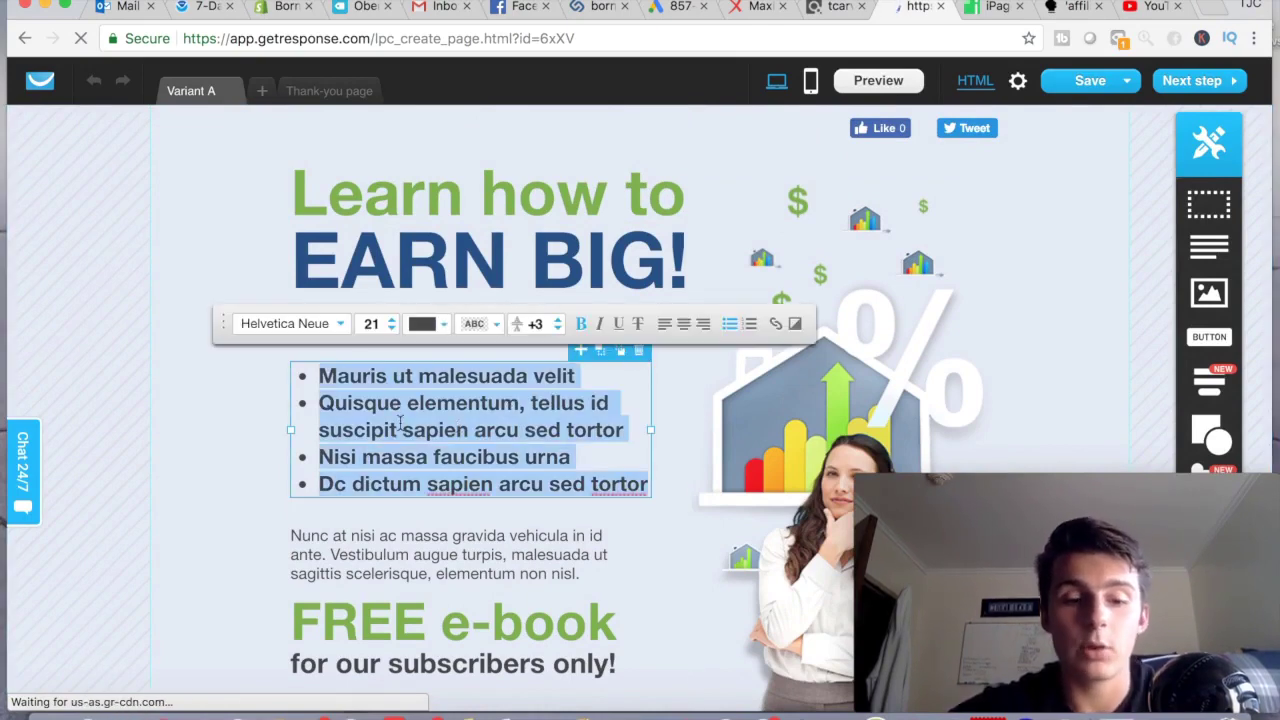
type("ttt")
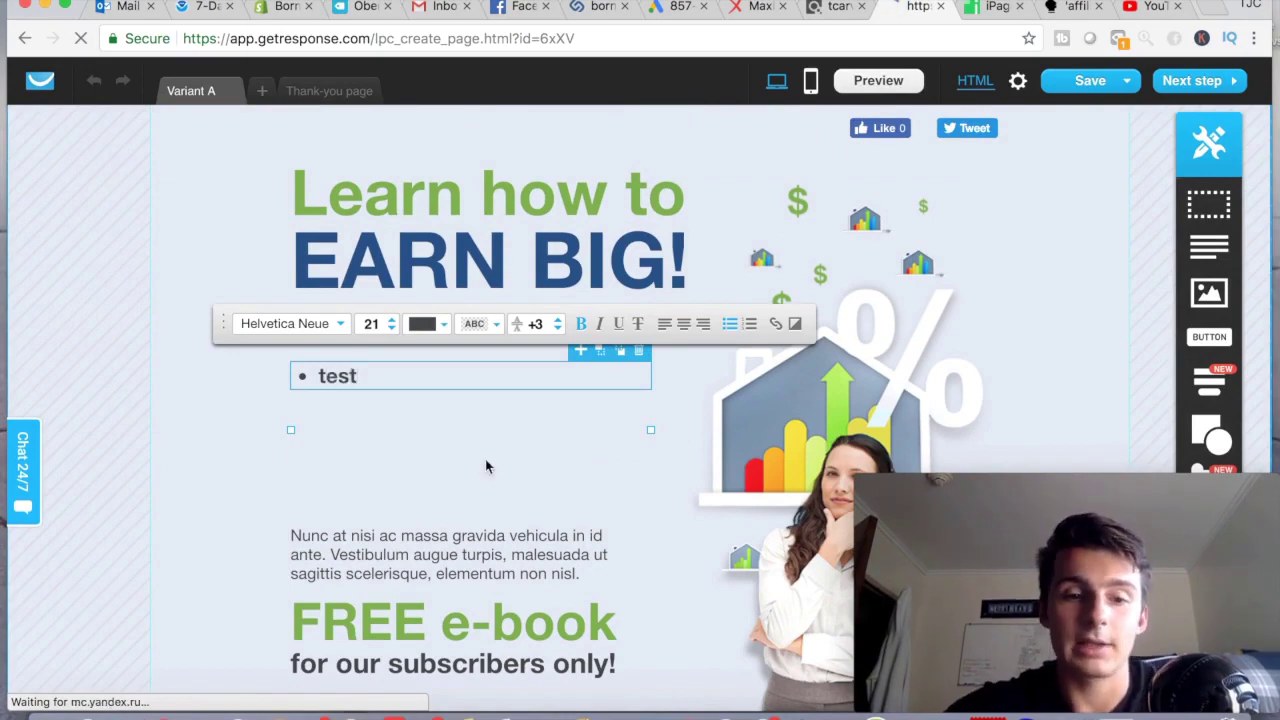
- Delete the Testimonials heading and the first testimonial beneath it near the end of the page
scroll(437, 511, "down", 2)
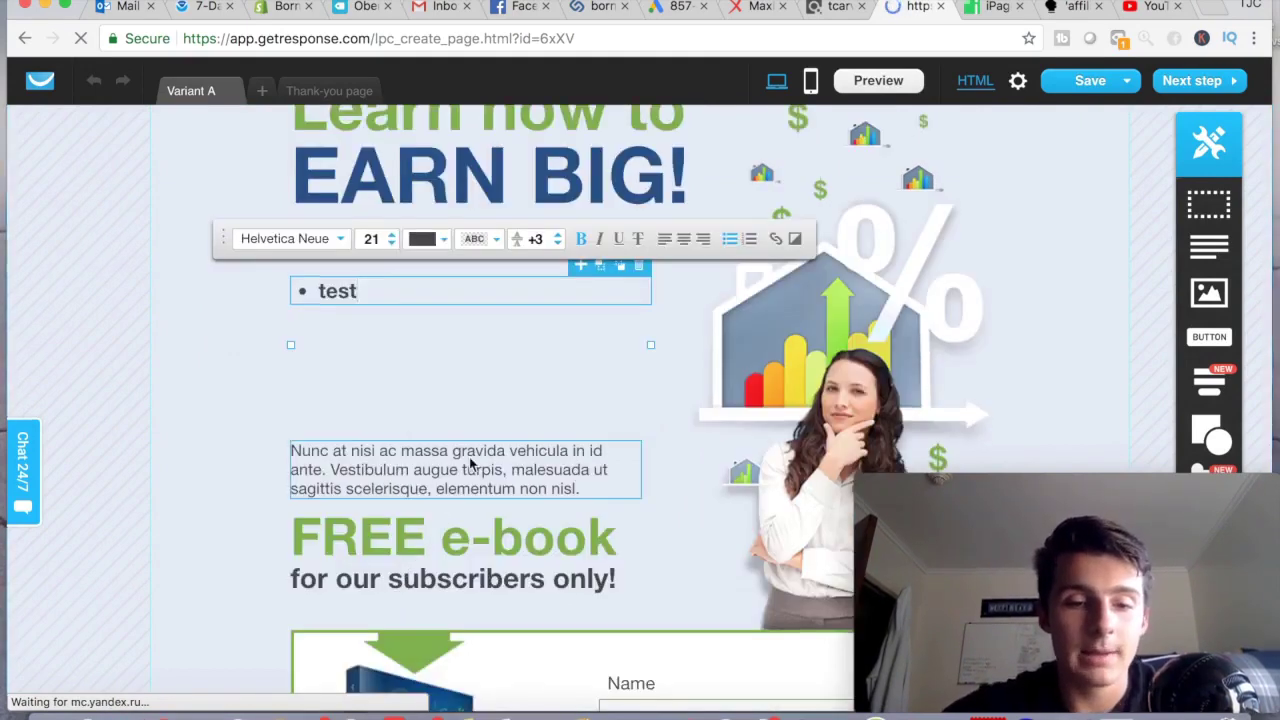
scroll(446, 372, "down", 1)
scroll(555, 432, "up", 1)
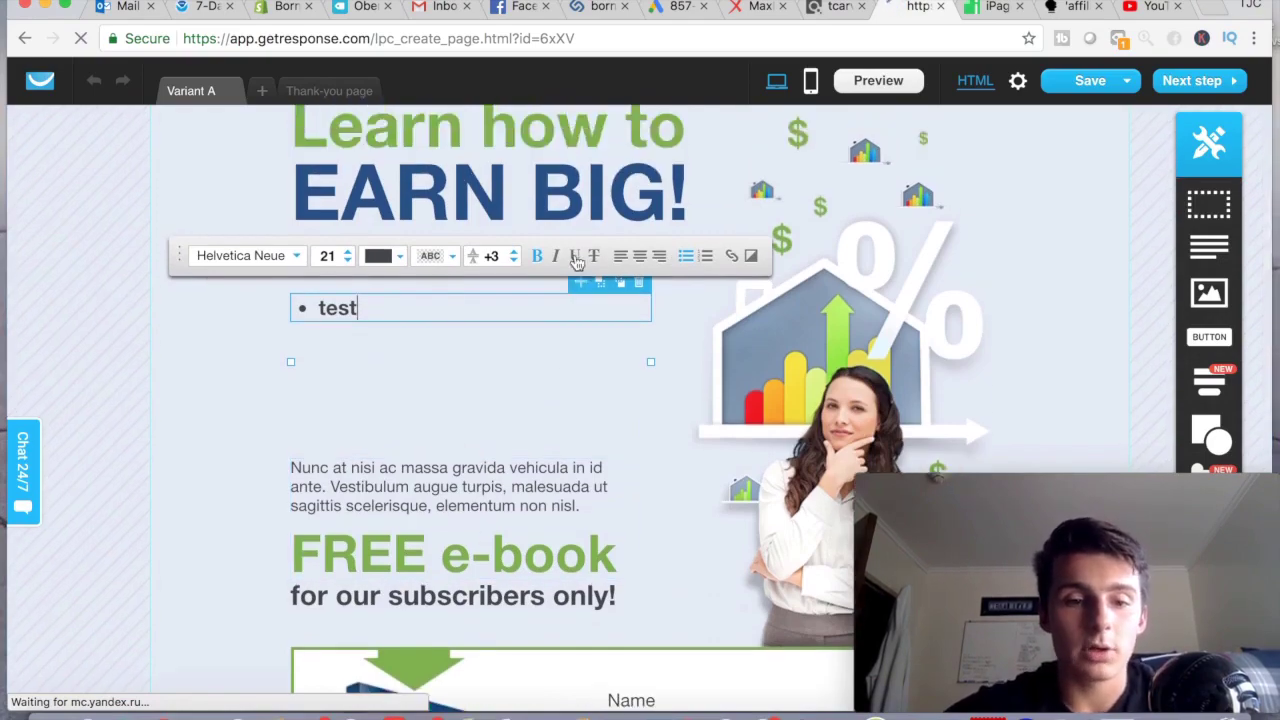
scroll(555, 432, "down", 10)
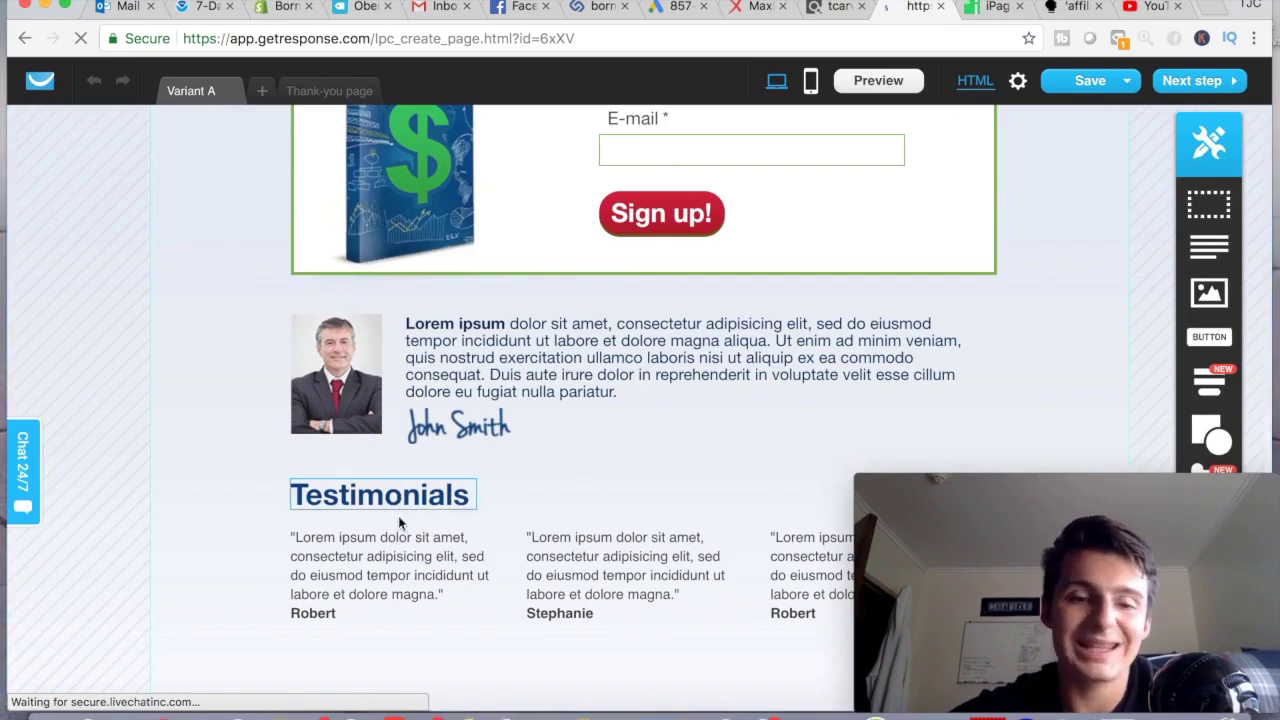
left_click(415, 541)
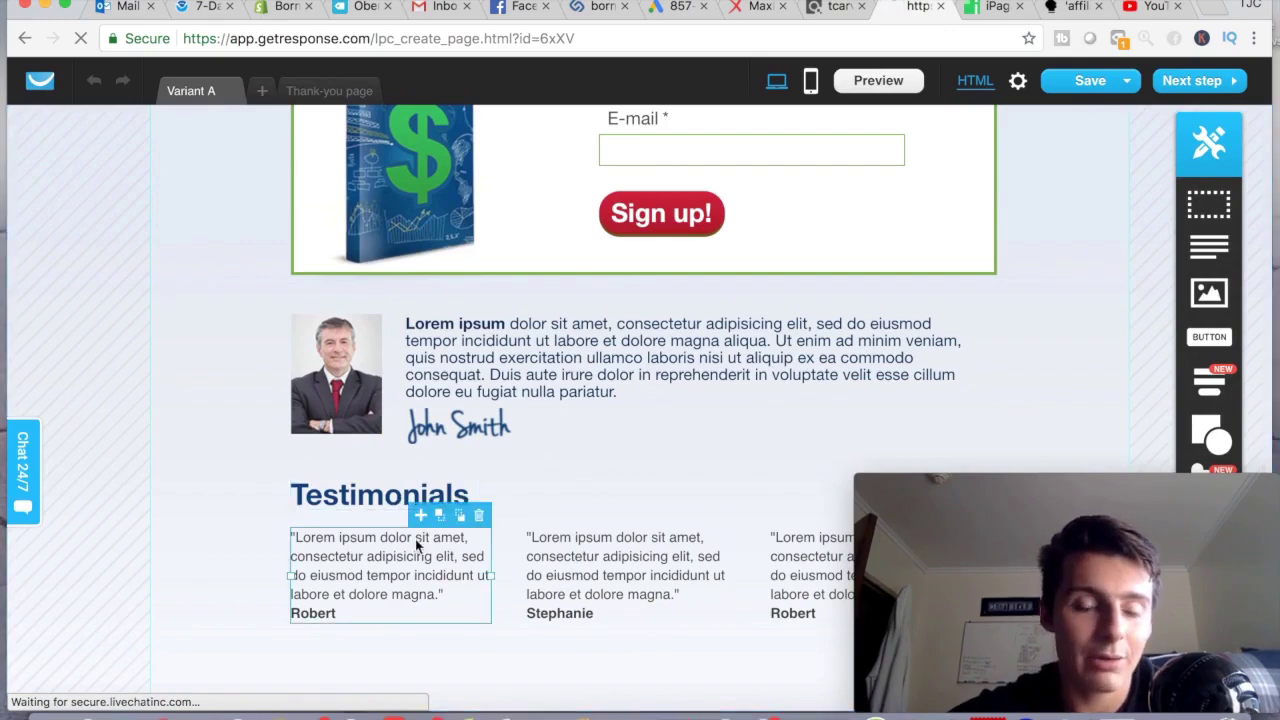
left_click(482, 474)
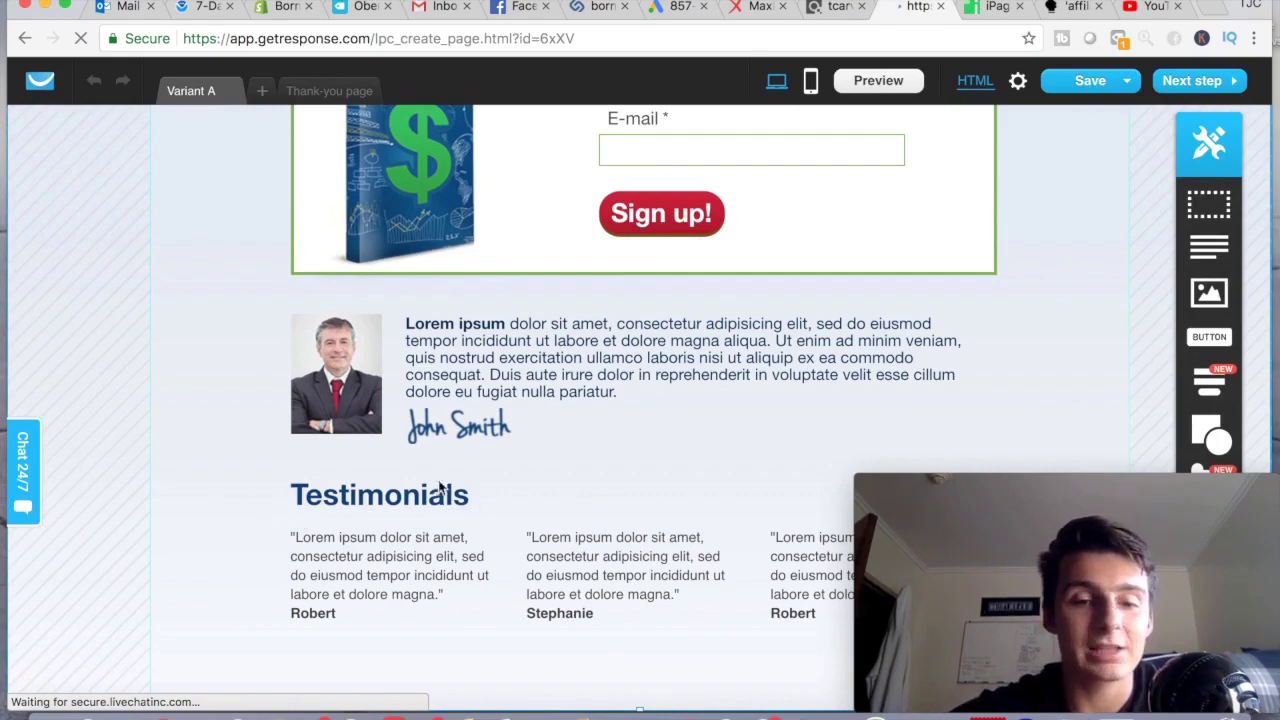
scroll(471, 577, "down", 1)
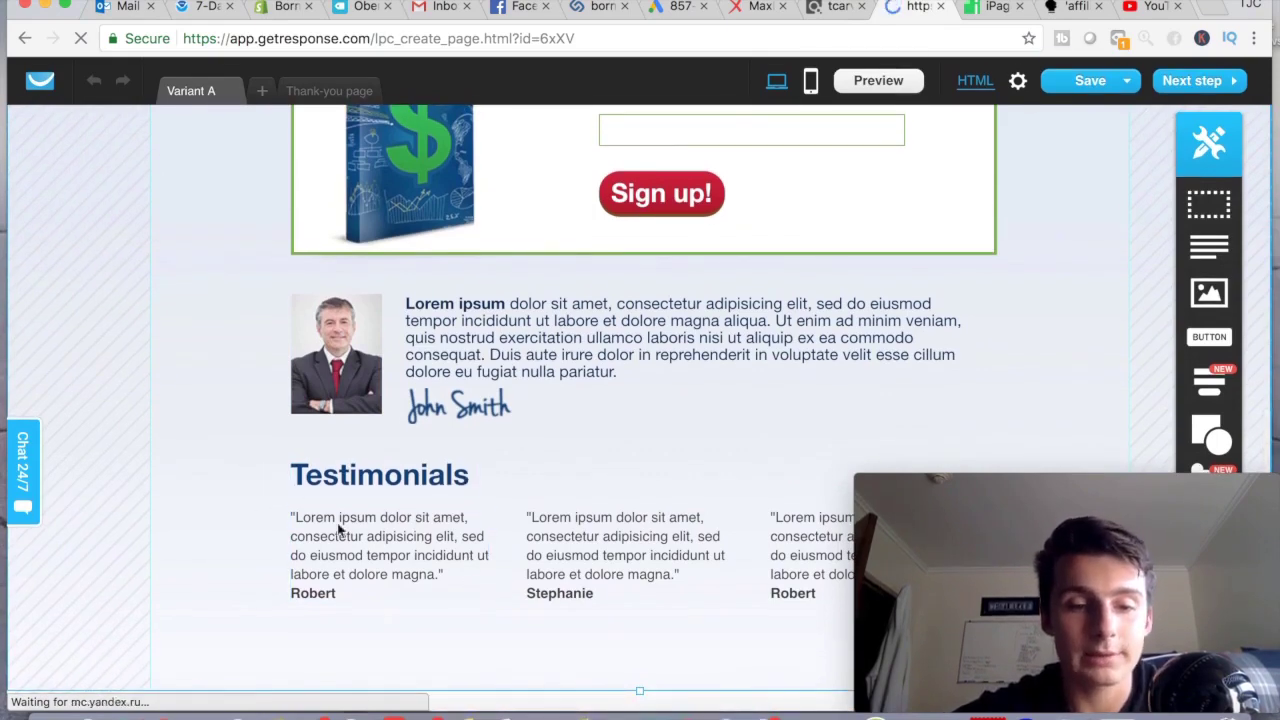
left_click(472, 478)
scroll(472, 478, "up", 1)
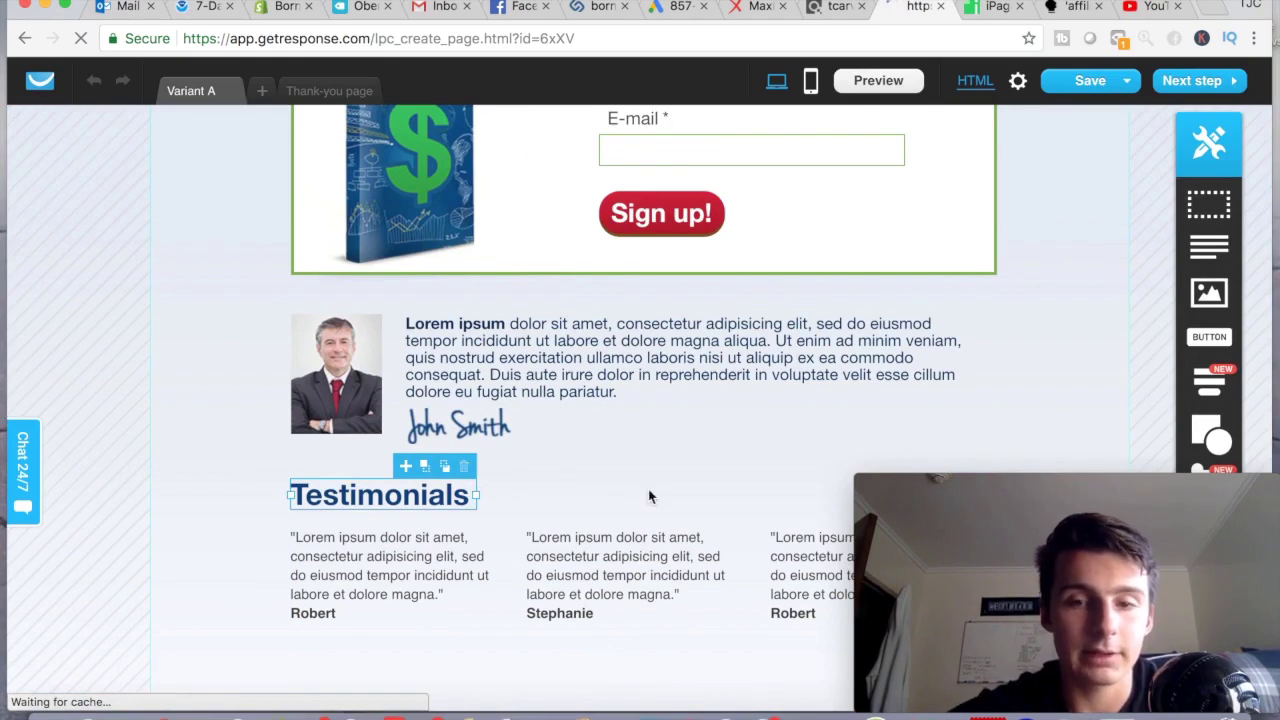
key("Delete")
left_click(479, 540)
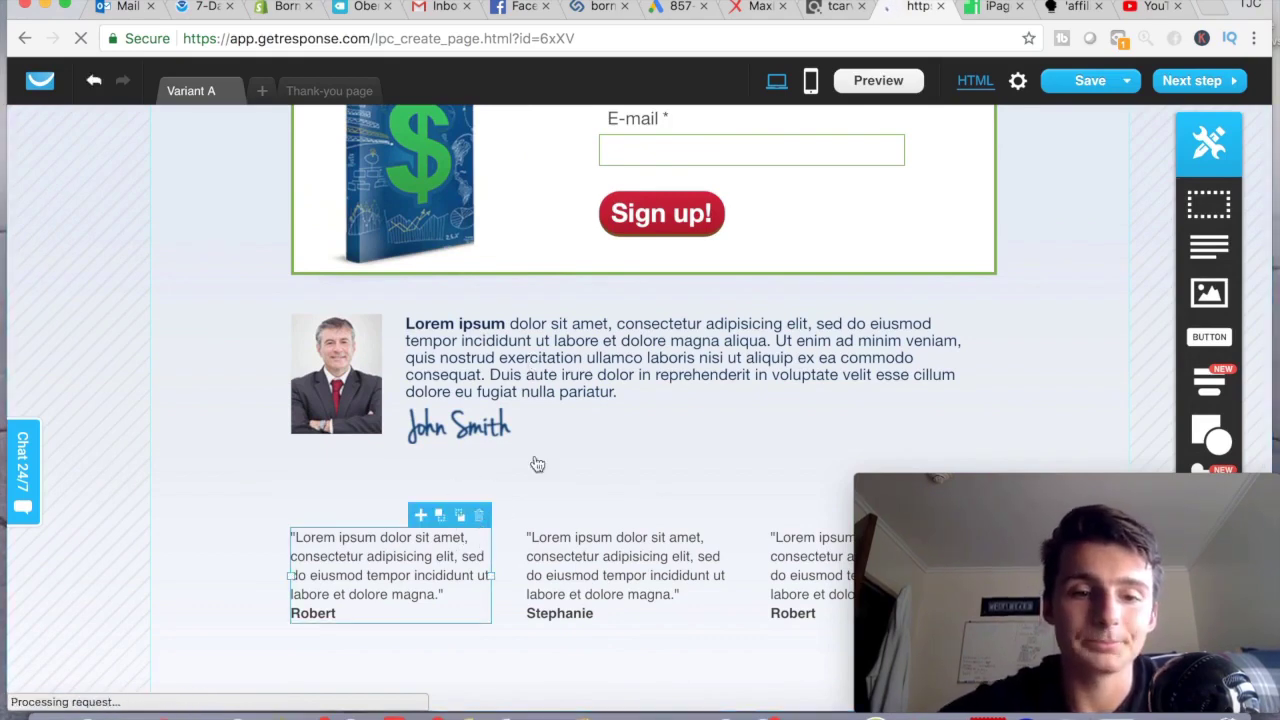
key("Delete")
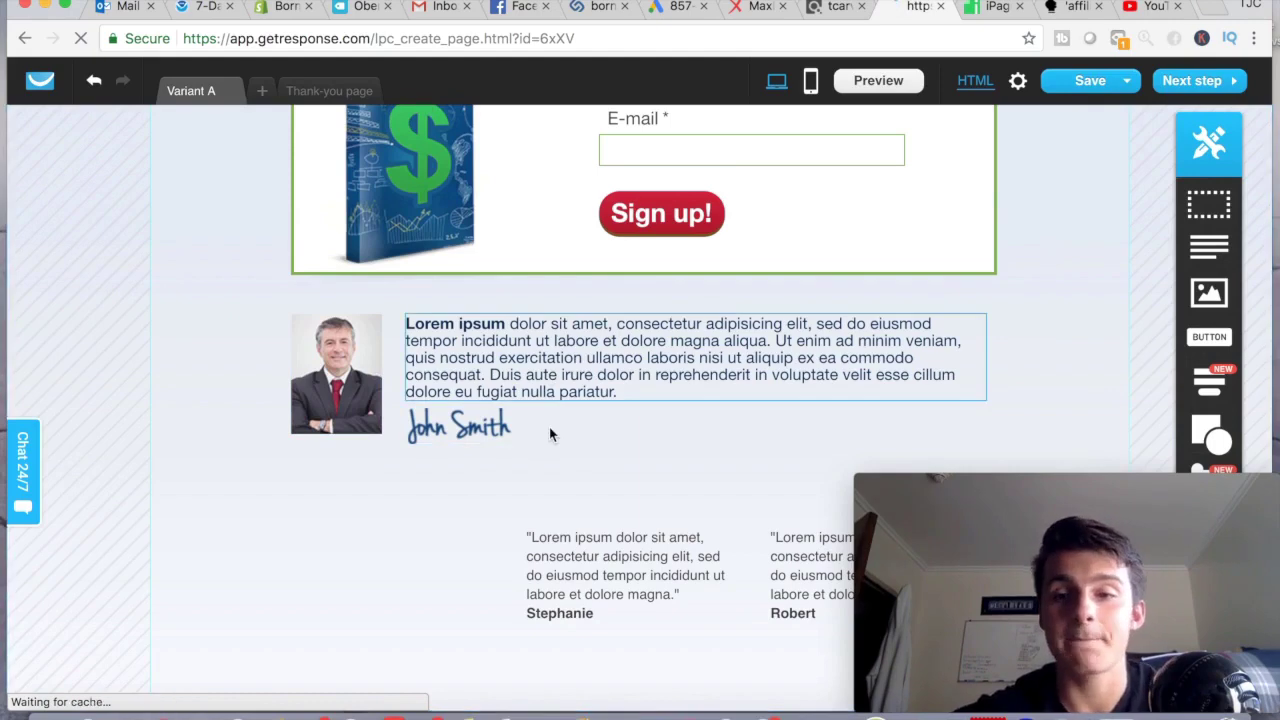
- Try to proceed to the next step, return to the editor instead and generate the mobile version of Variant A
scroll(549, 430, "up", 4)
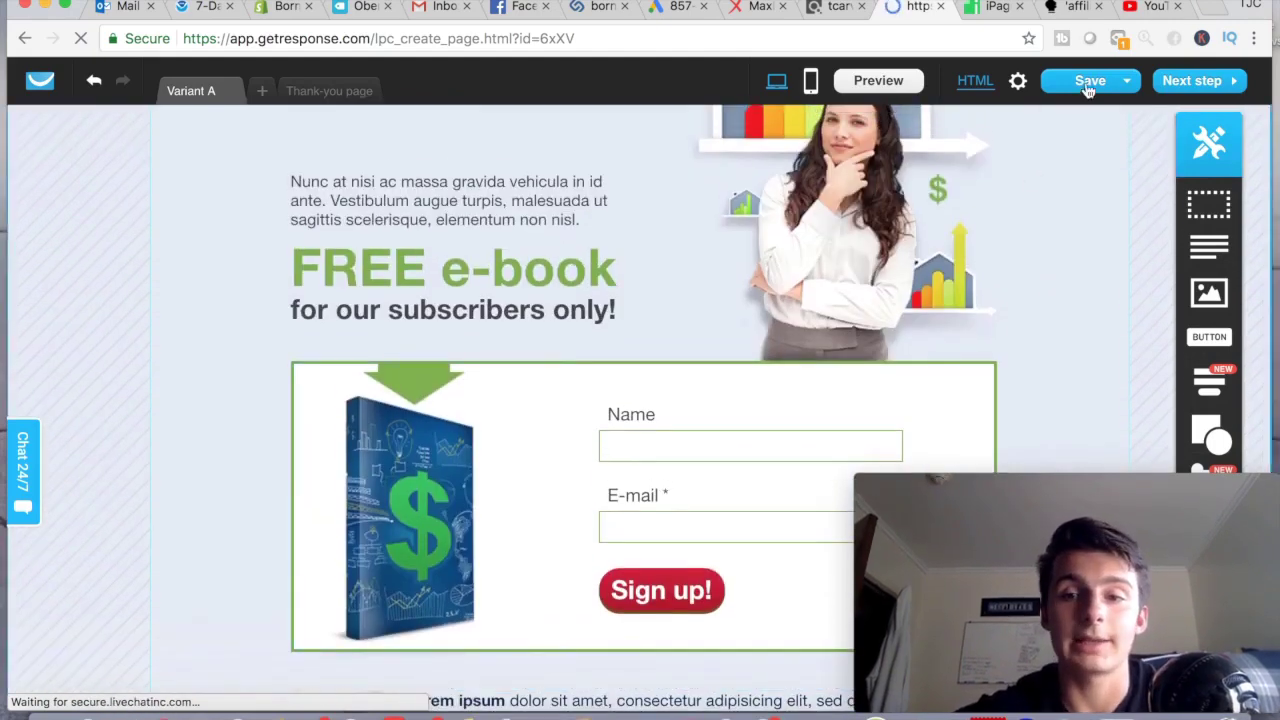
left_click(1182, 82)
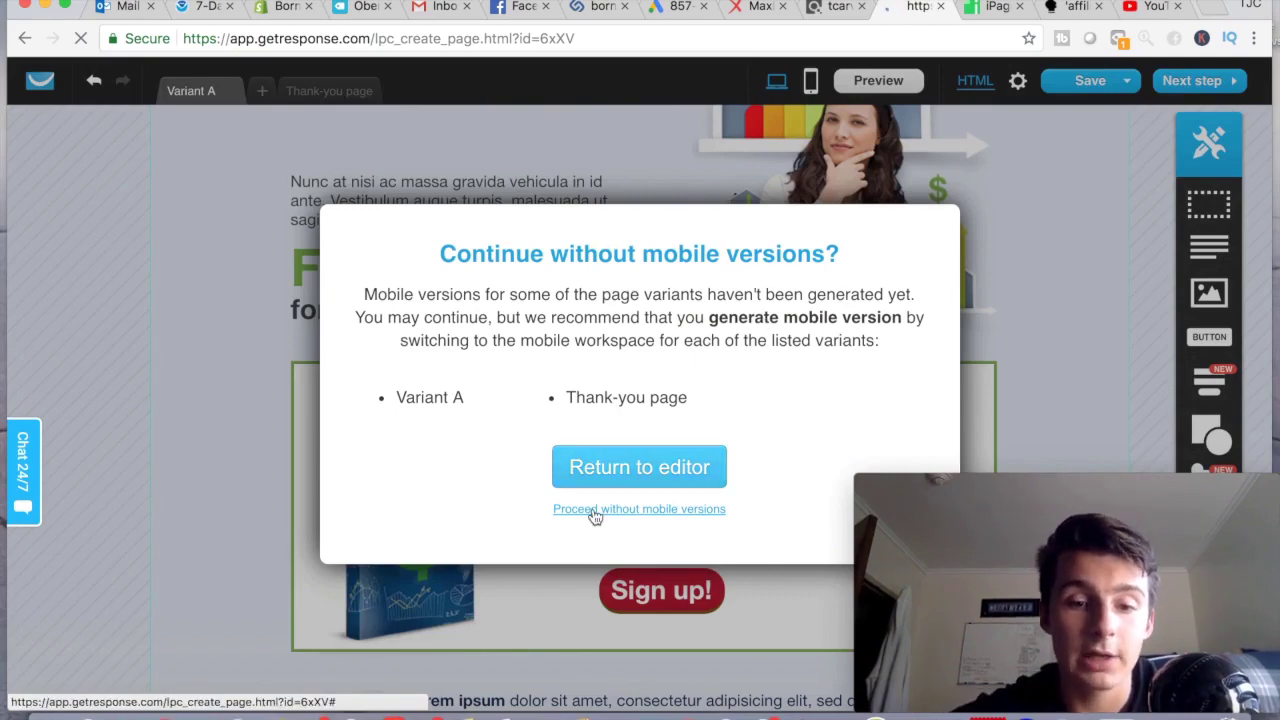
left_click(598, 468)
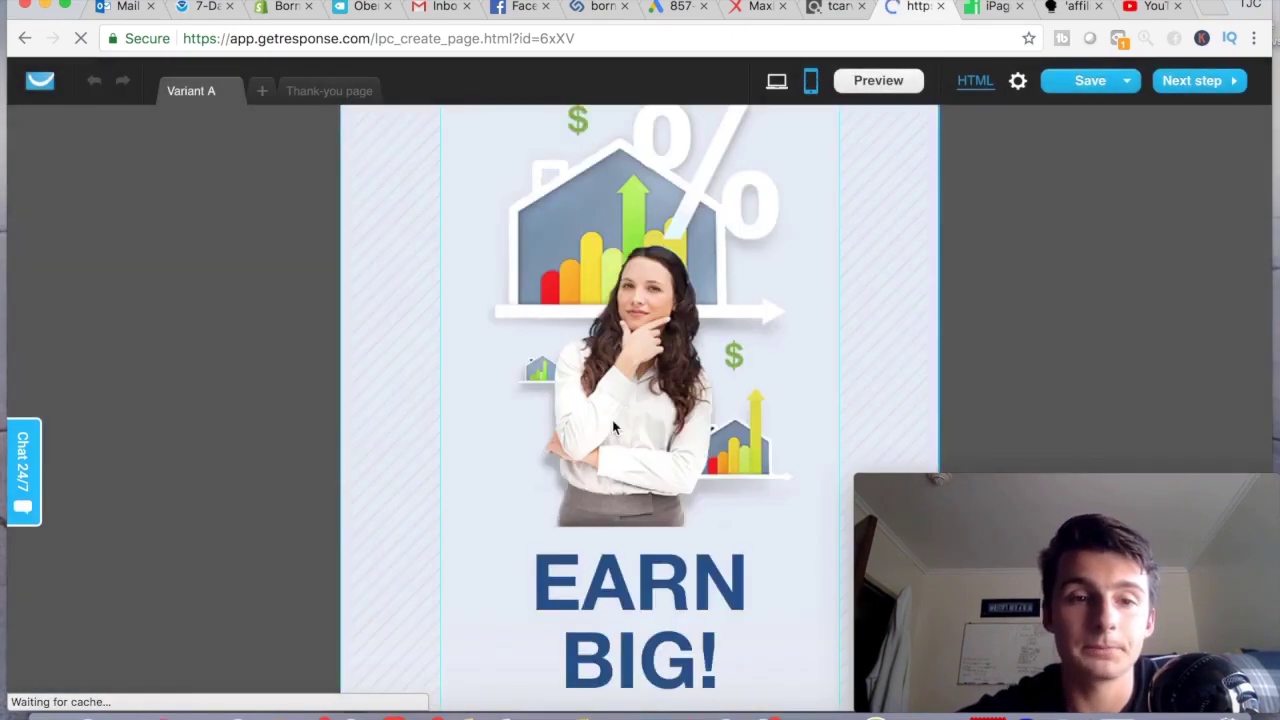
- Review the mobile version of Variant A from the headline and image down to the e-book sign-up form
scroll(645, 625, "down", 5)
scroll(645, 625, "down", 5)
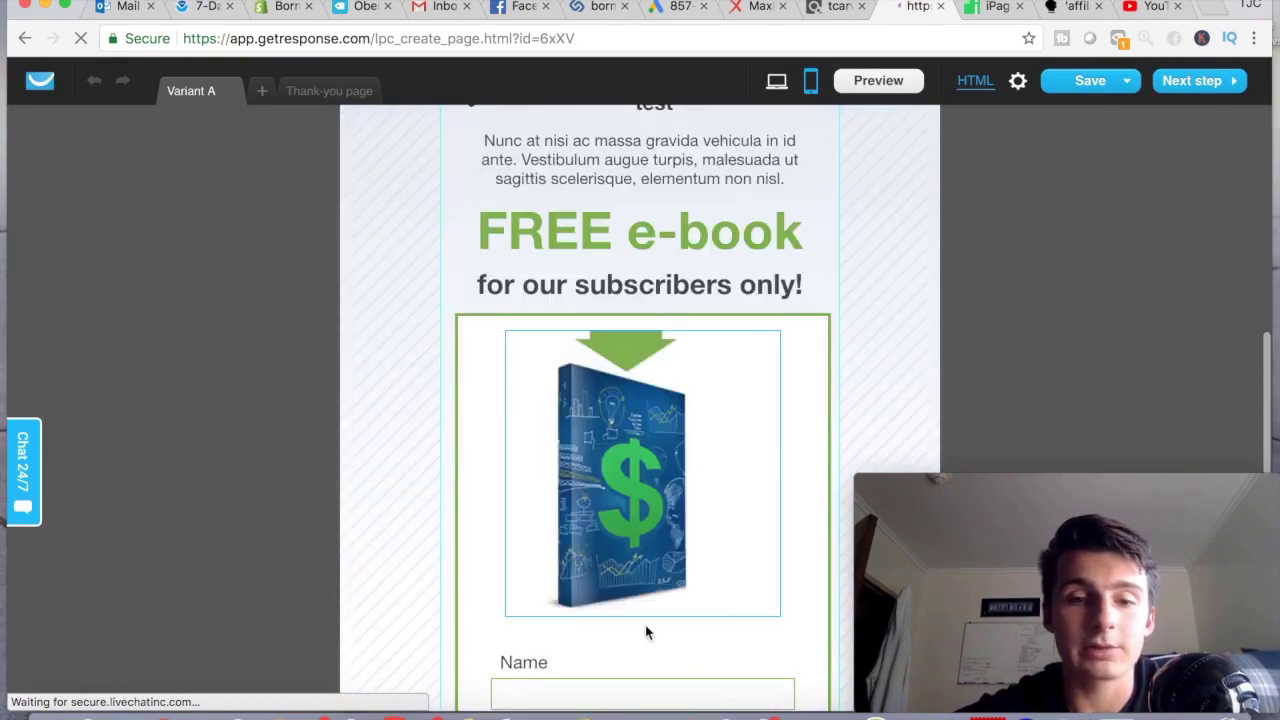
scroll(645, 630, "up", 10)
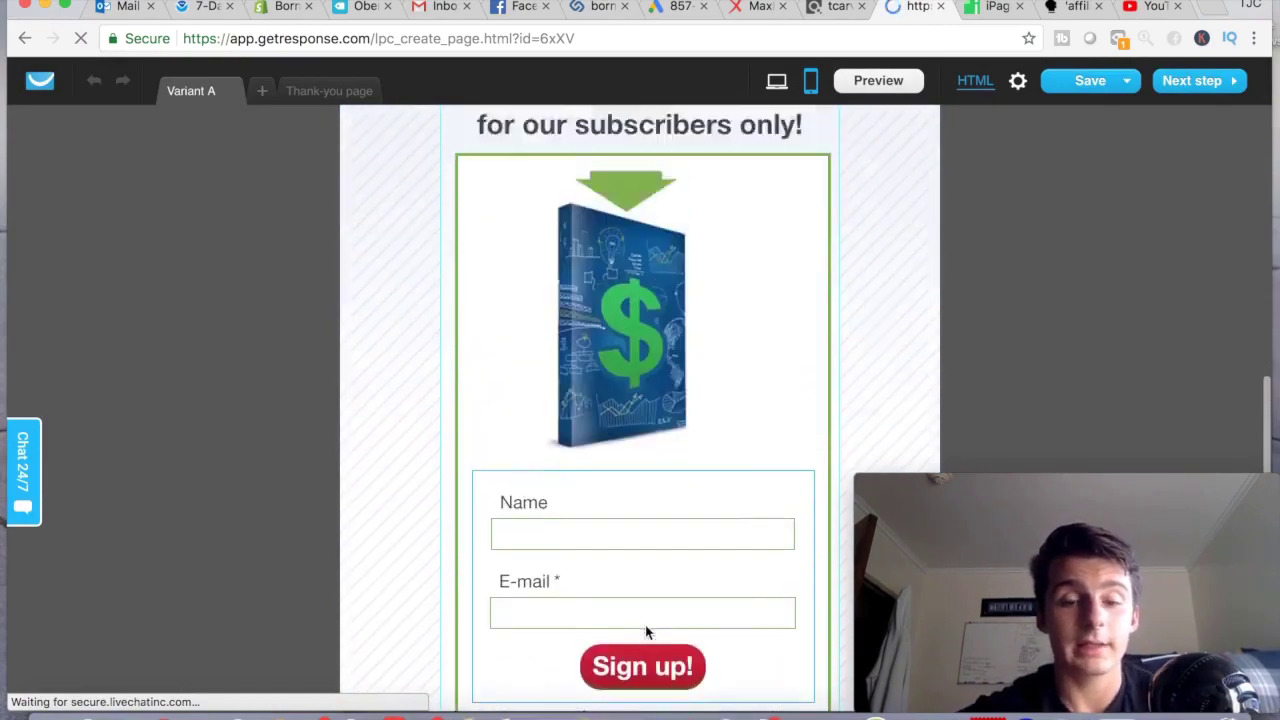
scroll(667, 450, "up", 2)
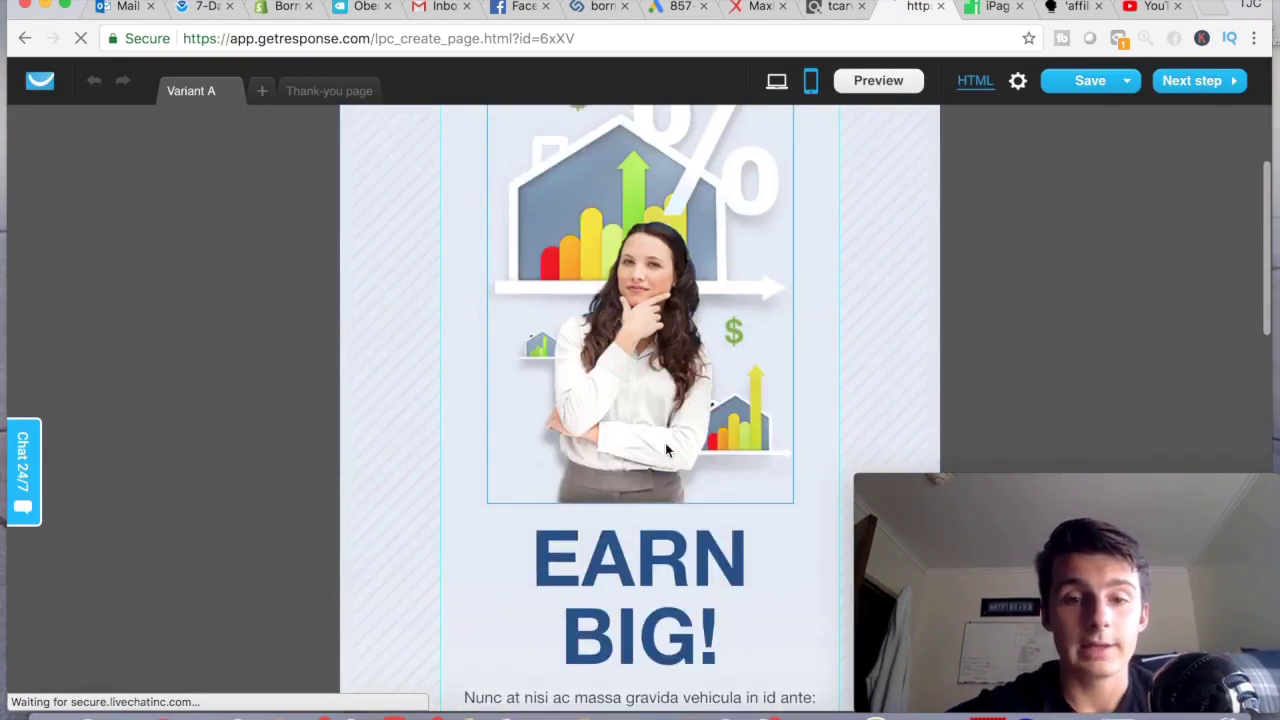
scroll(667, 450, "down", 10)
scroll(667, 450, "down", 4)
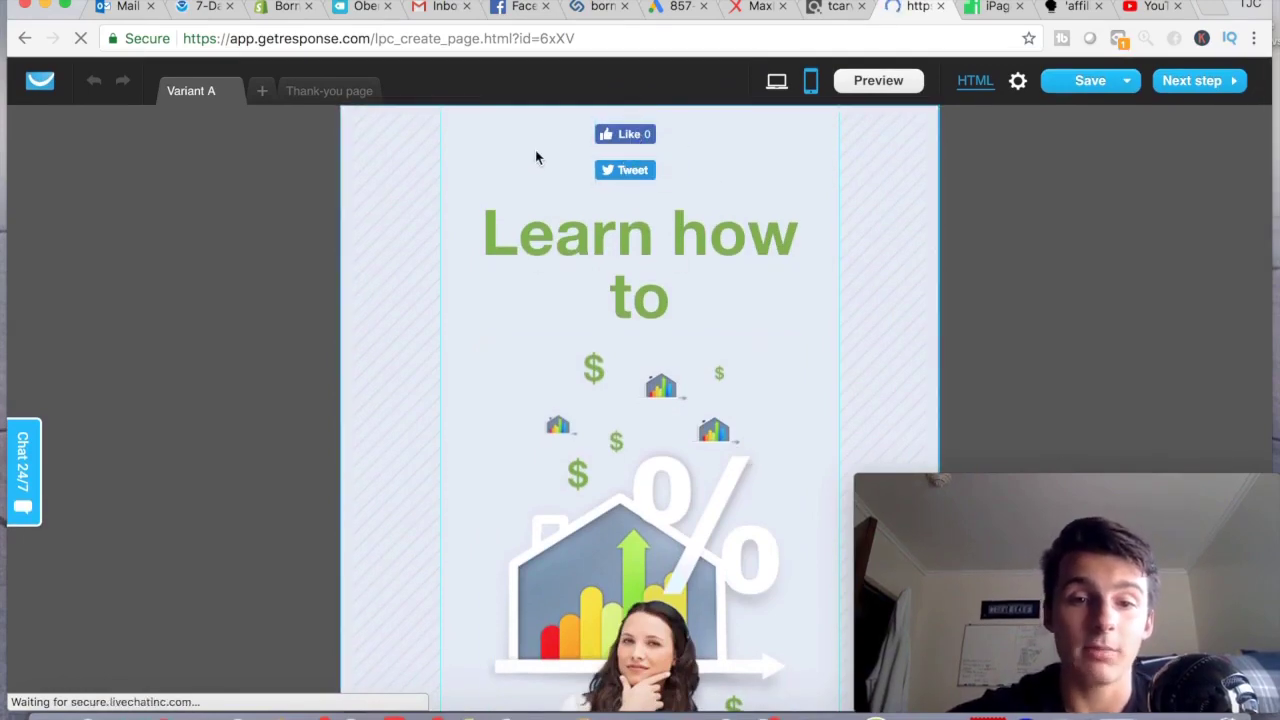
left_click(740, 130)
scroll(737, 284, "down", 3)
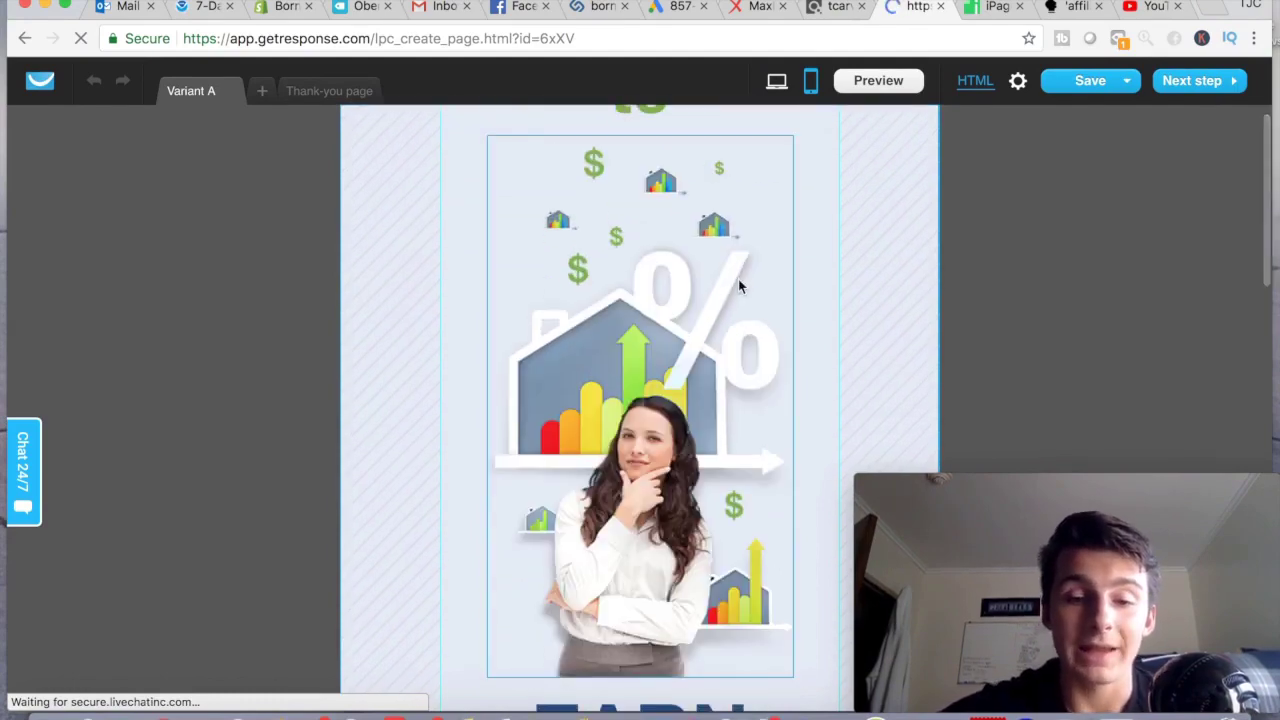
- Proceed to the landing page settings without a mobile Thank-you page and check the subdomain choices, keeping gr8.com
left_click(1195, 82)
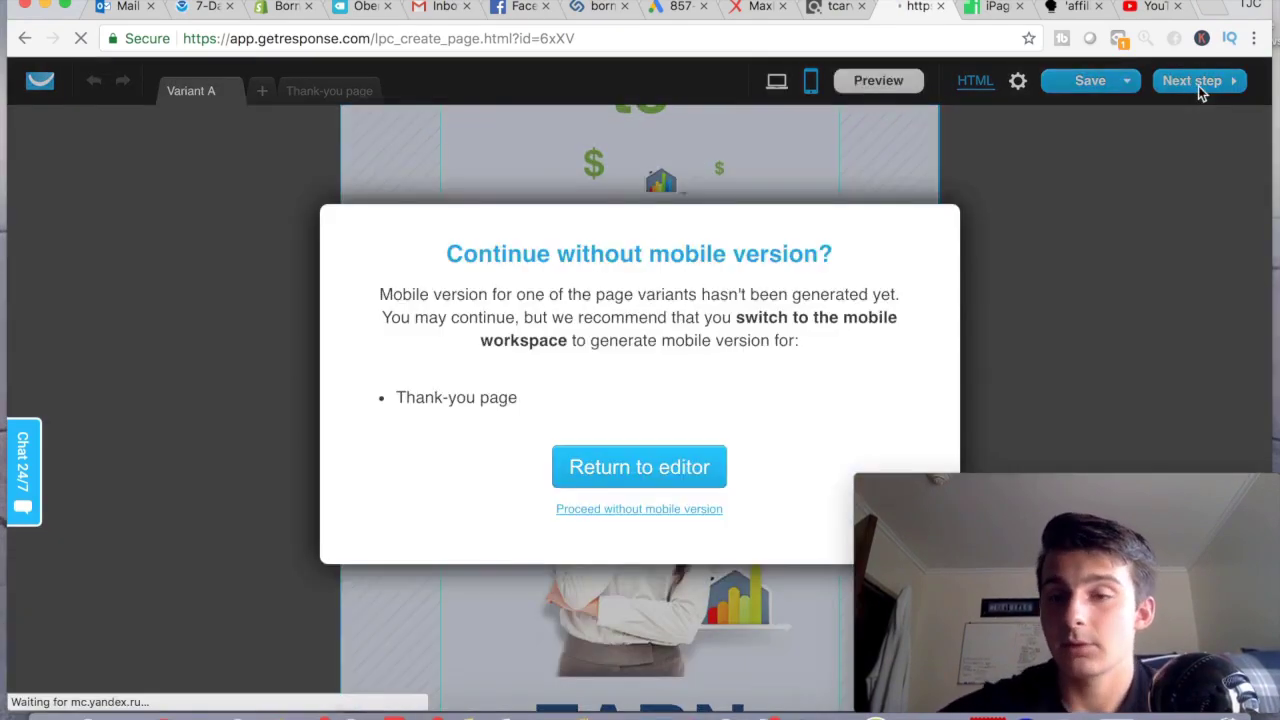
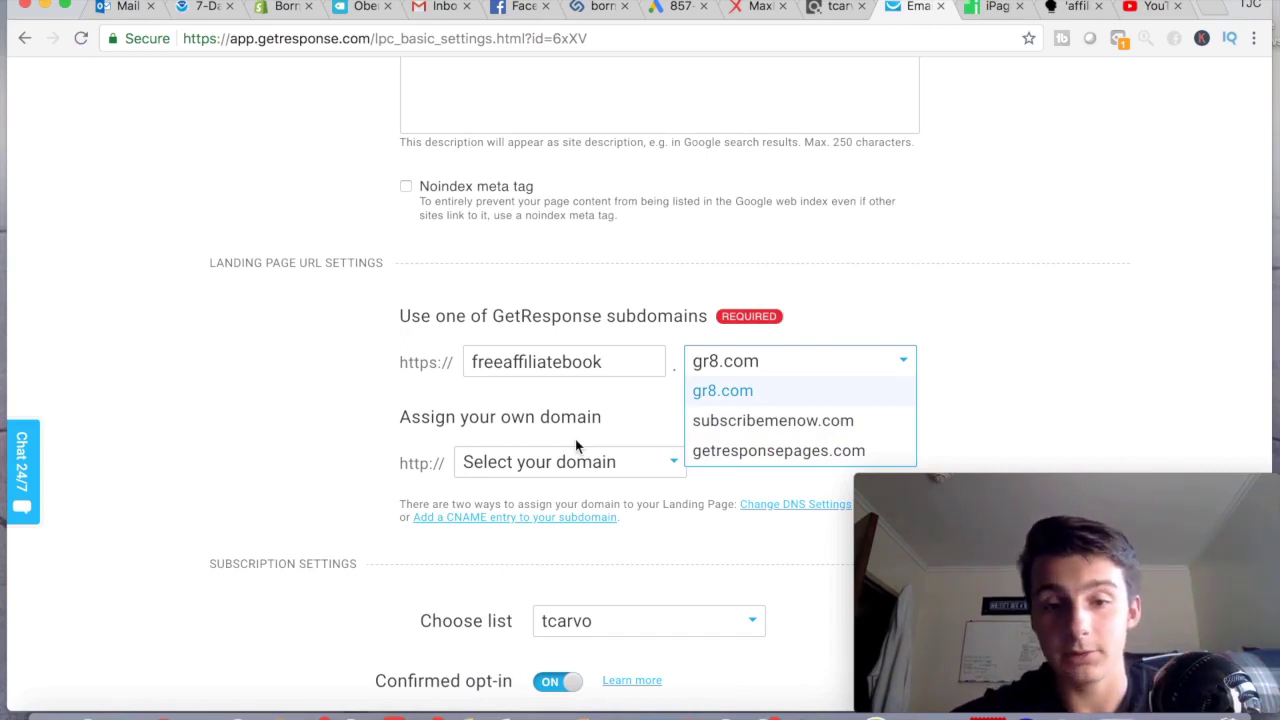
left_click(528, 468)
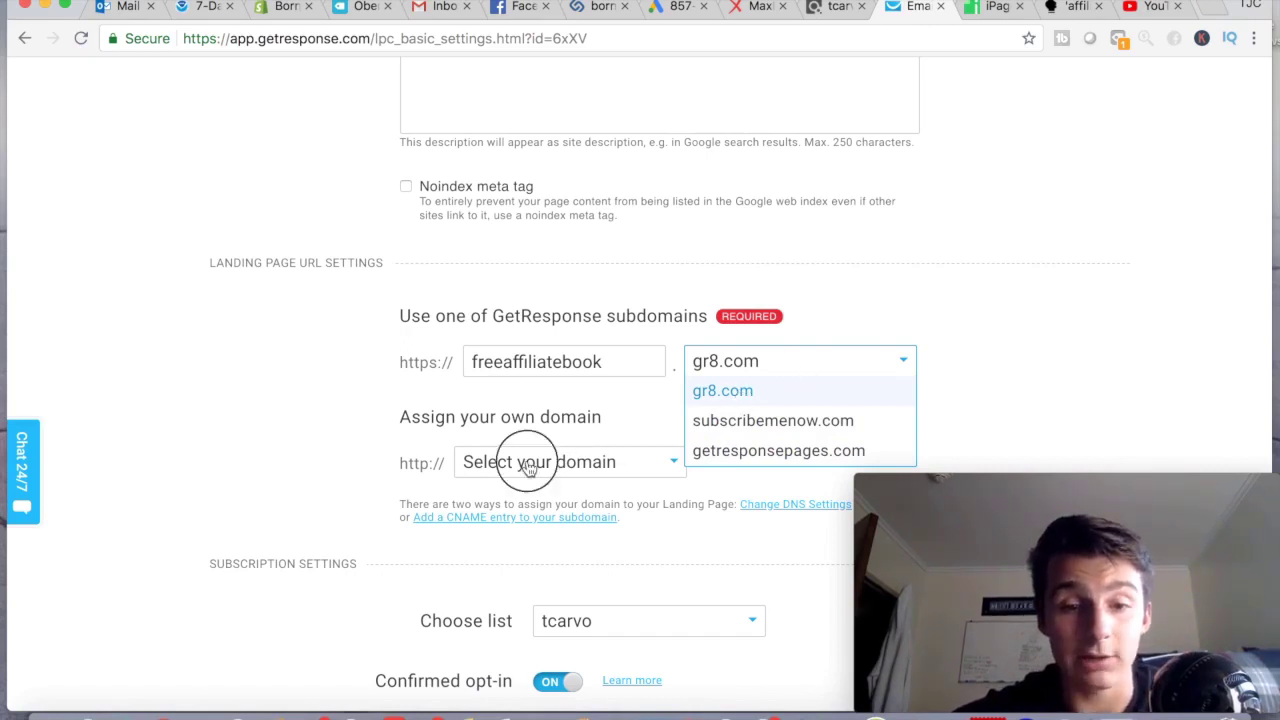
left_click(527, 471)
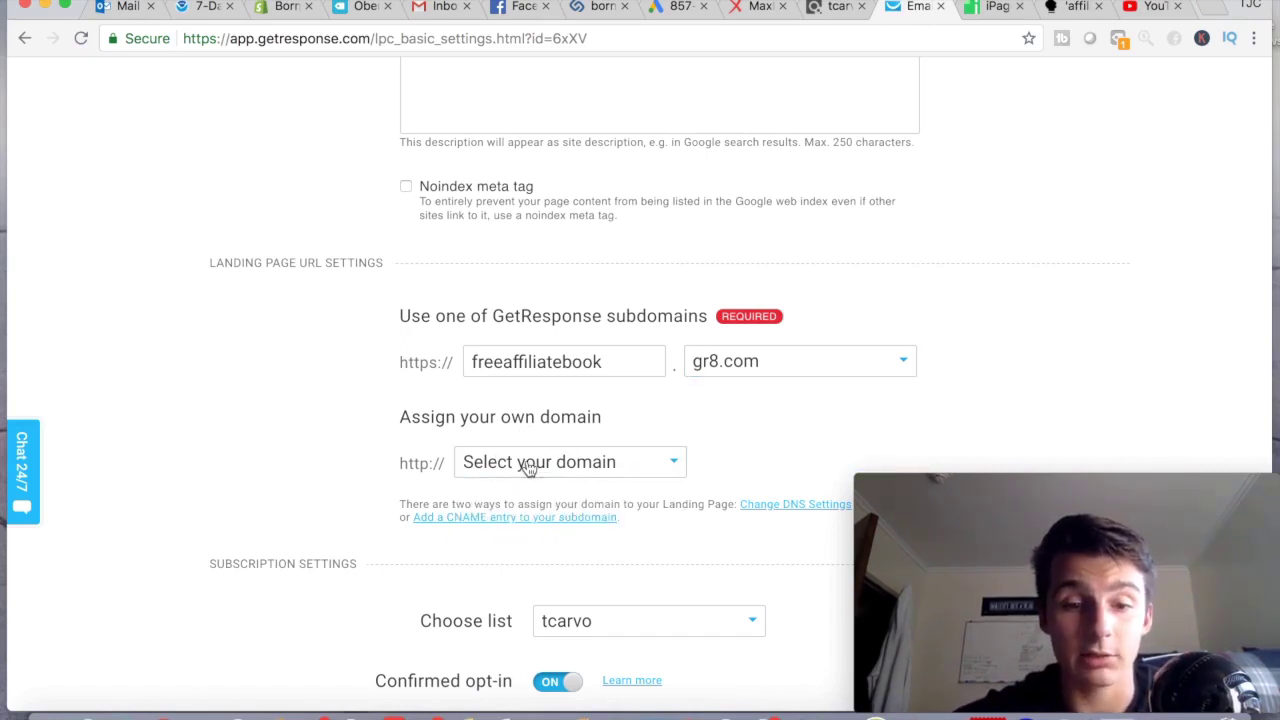
left_click(730, 364)
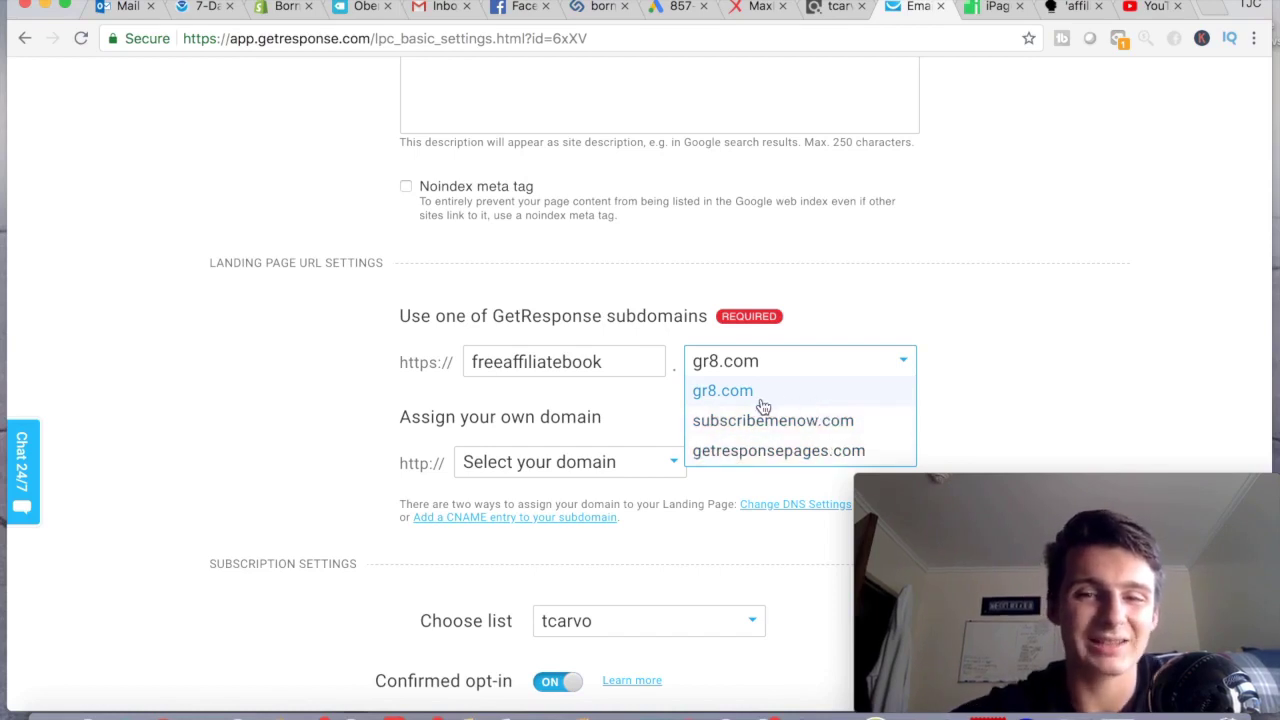
left_click(1043, 367)
- Look over the subscription settings and try the Confirmed opt-in switch, leaving it on
scroll(1043, 367, "down", 2)
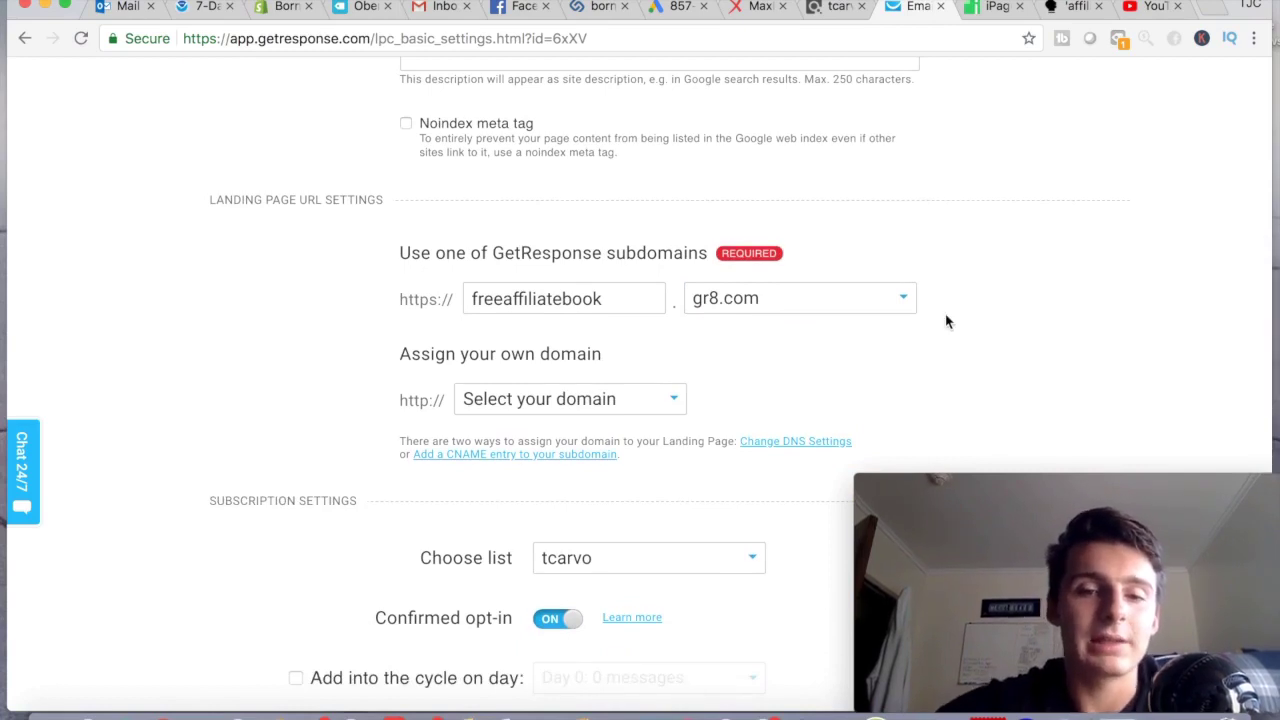
scroll(946, 320, "down", 3)
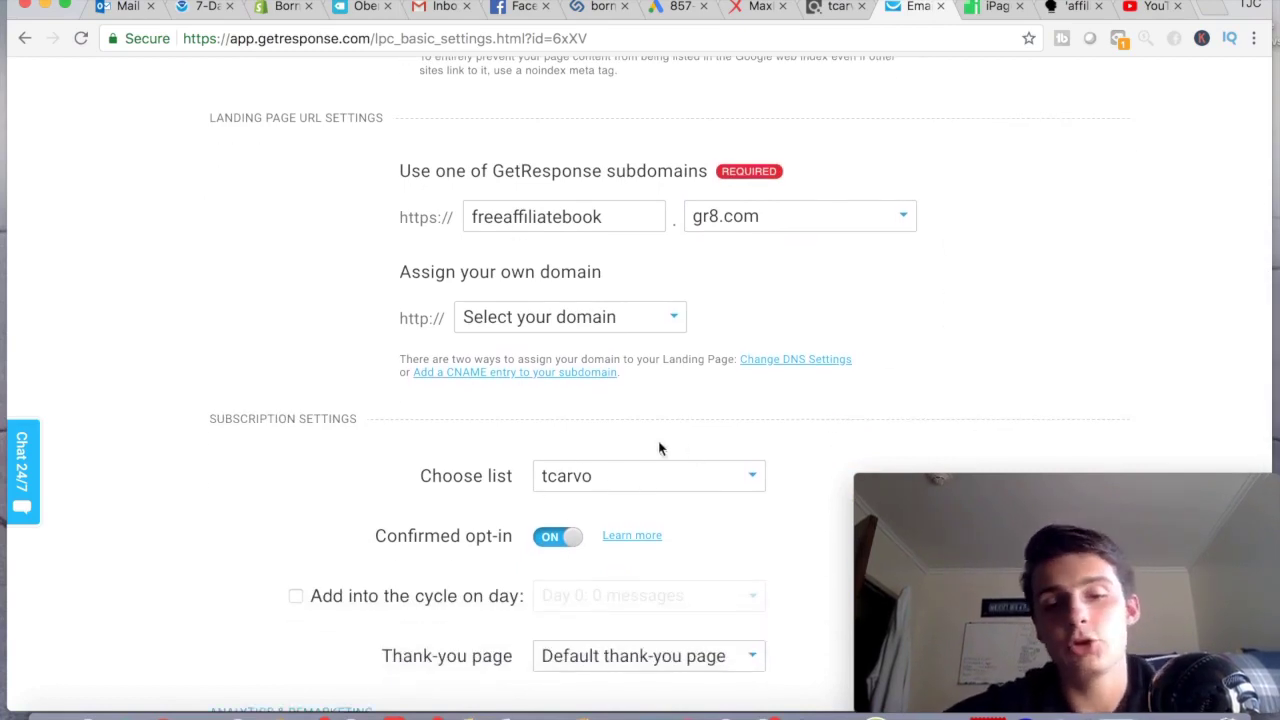
scroll(560, 428, "down", 1)
scroll(558, 427, "down", 2)
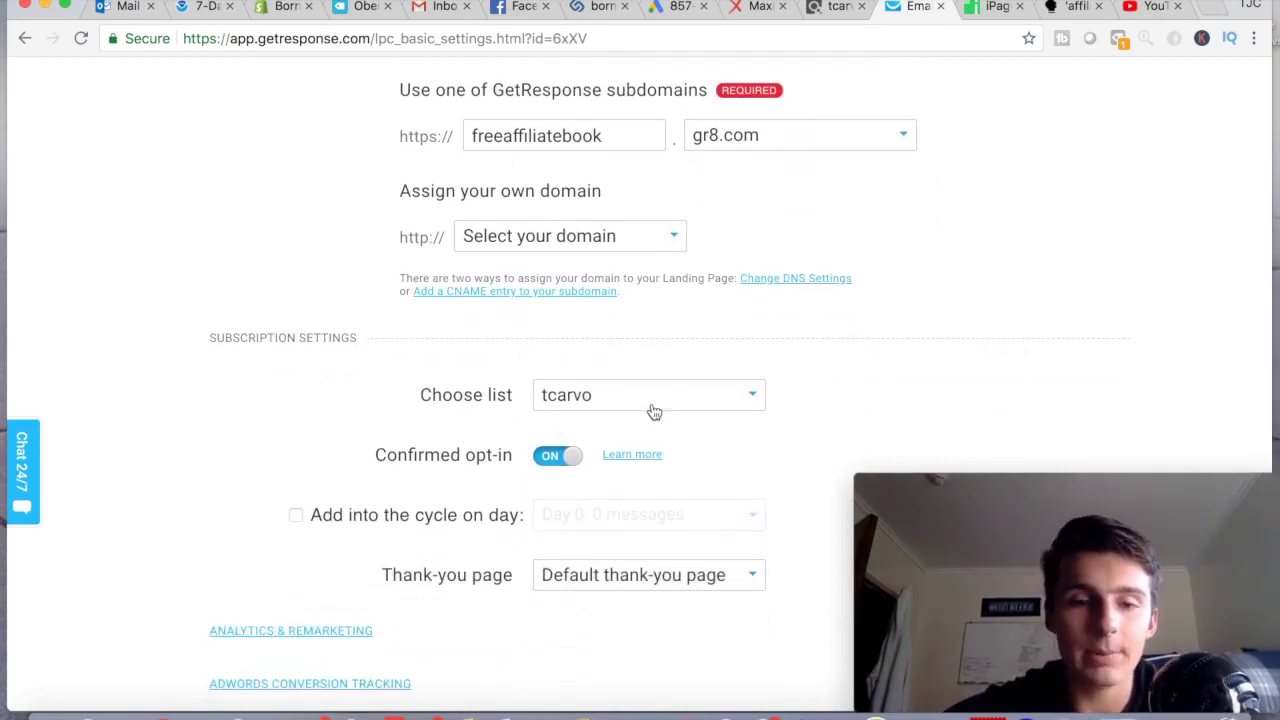
left_click(560, 458)
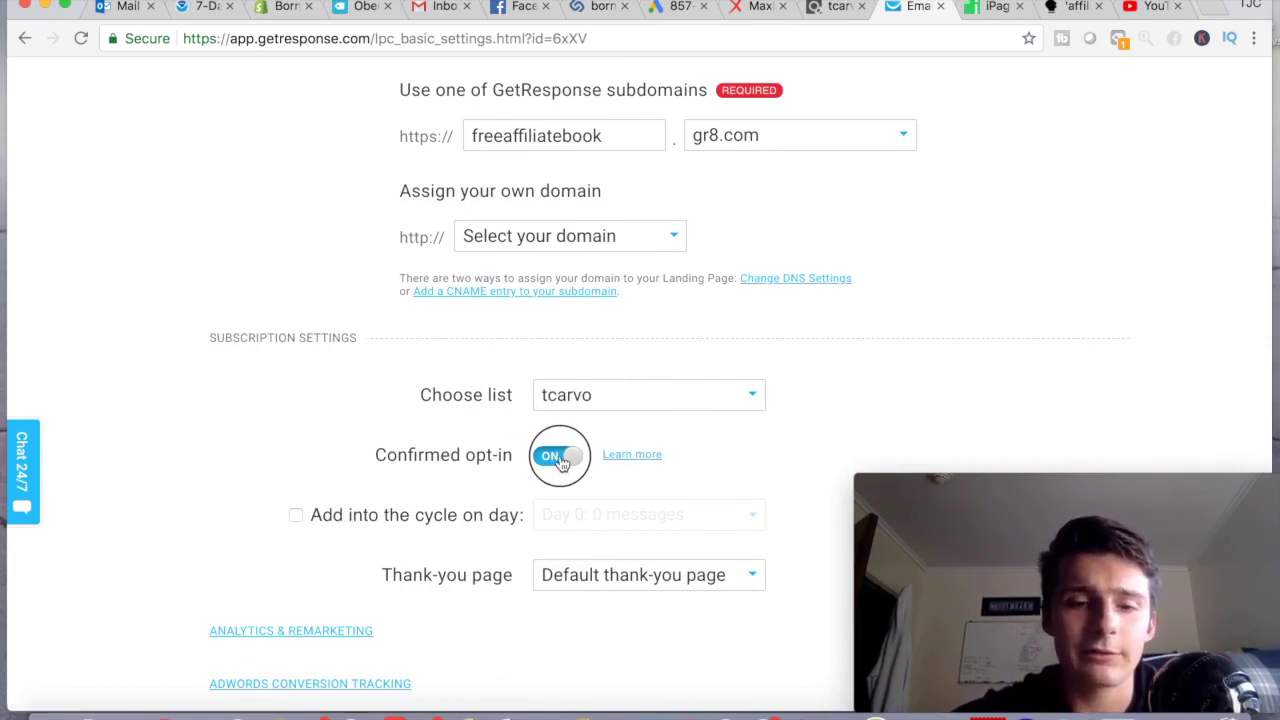
left_click(562, 460)
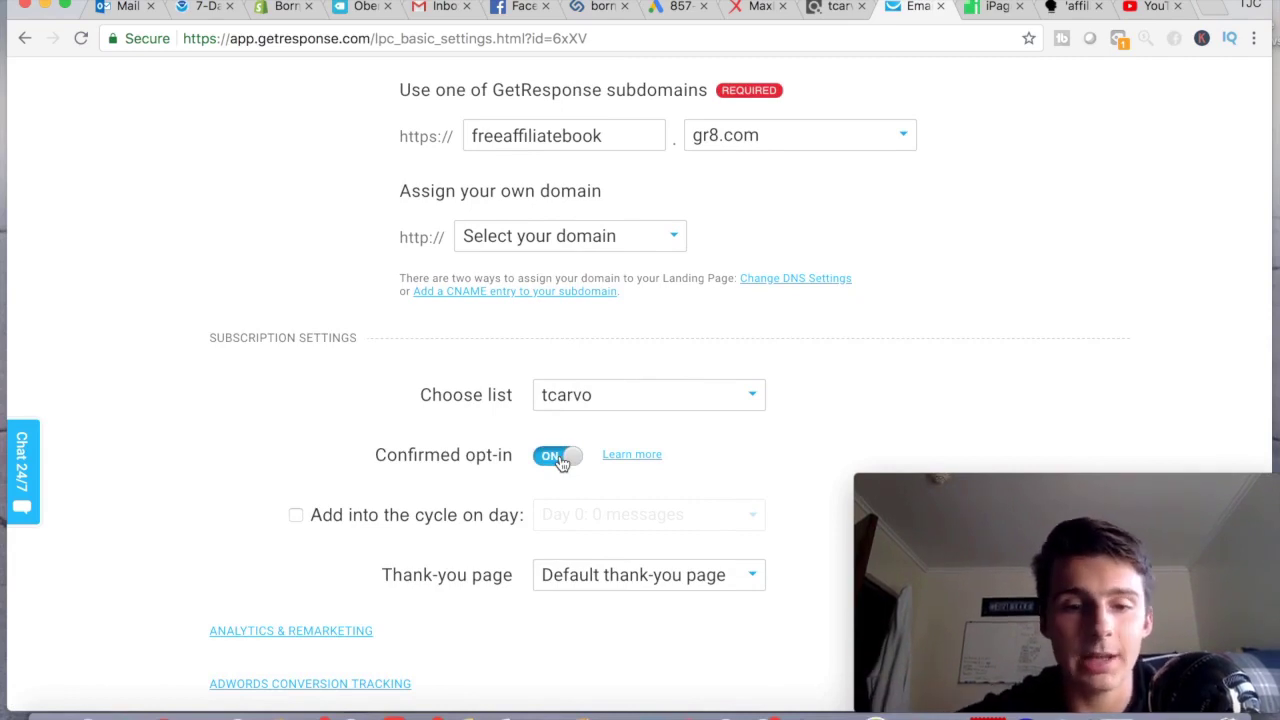
left_click(562, 460)
left_click(562, 460)
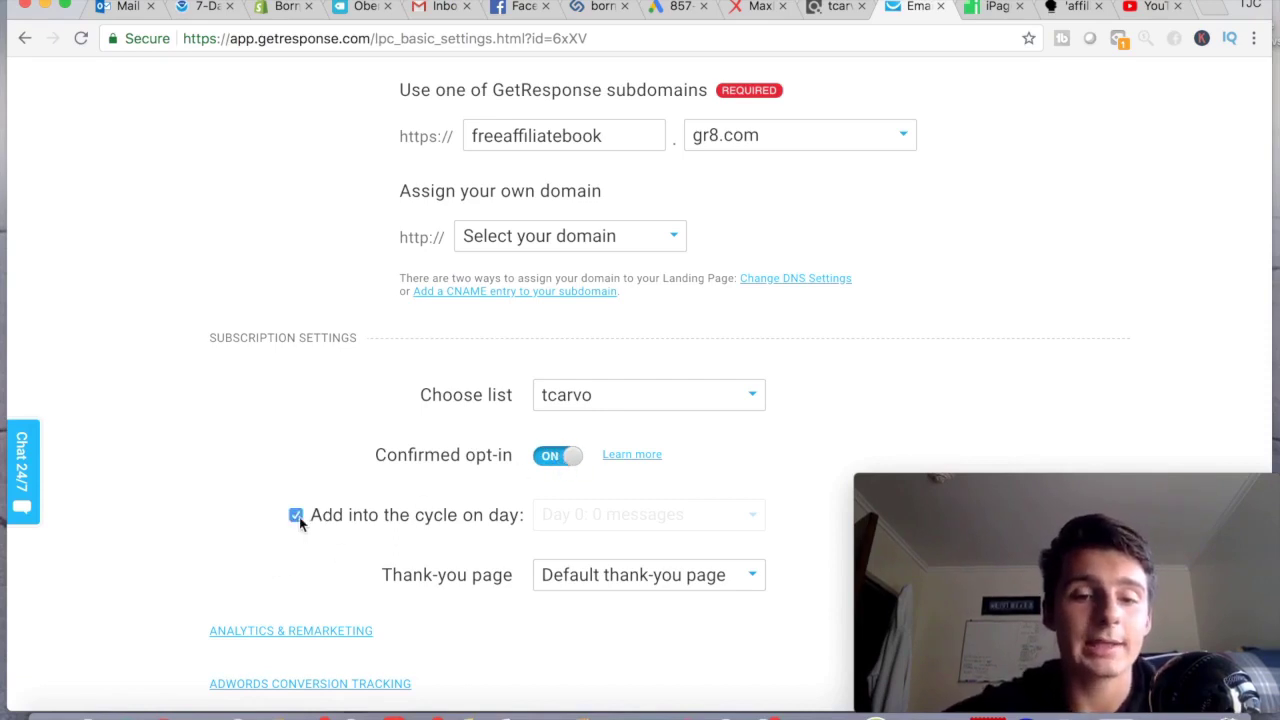
- Enable adding subscribers into the message cycle and keep the cycle day at "Day 0: 0 messages"
left_click(604, 519)
left_click(604, 550)
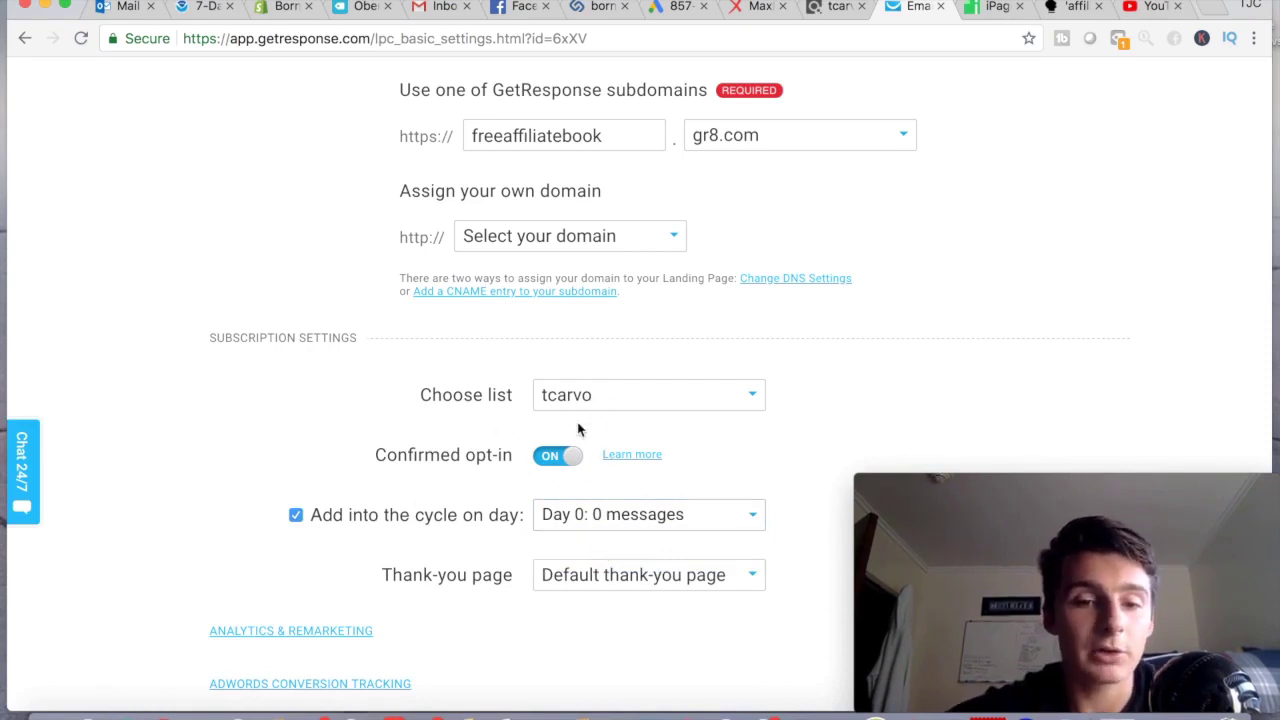
left_click(615, 521)
left_click(615, 523)
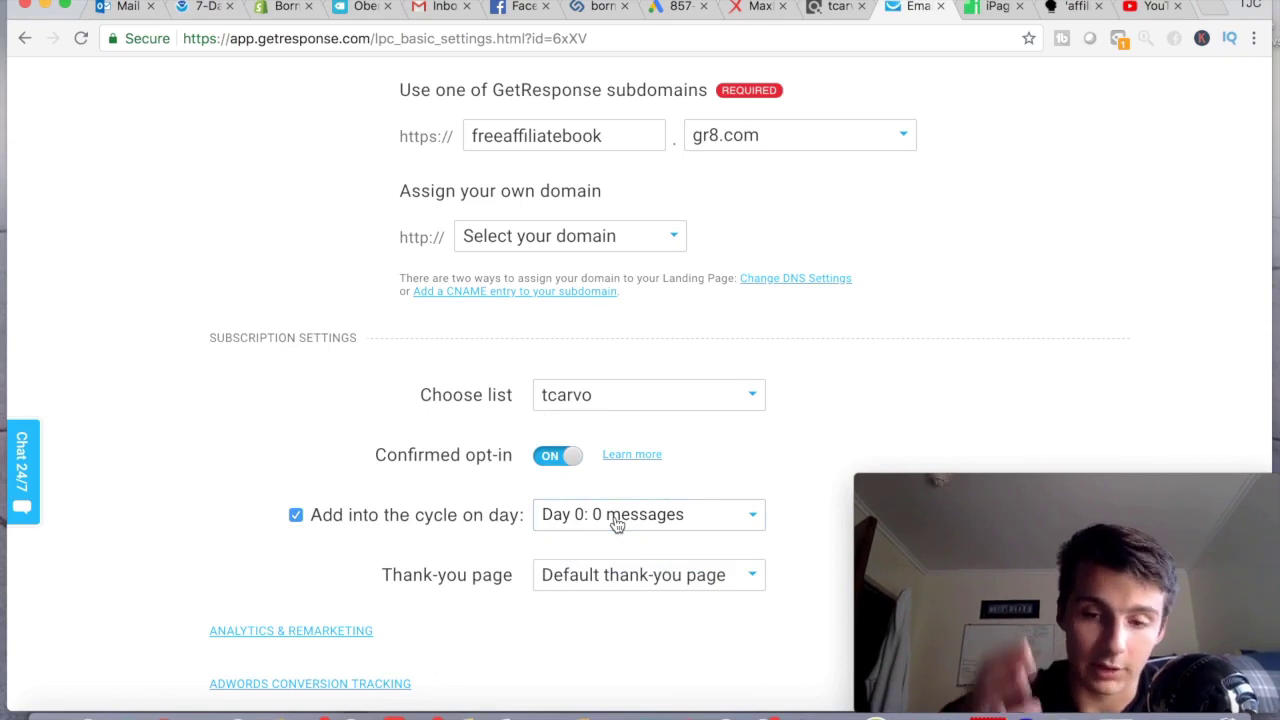
- Set the Thank-you page option to "Custom thank-you page" and make its Custom URL field ready for an address
scroll(637, 571, "down", 2)
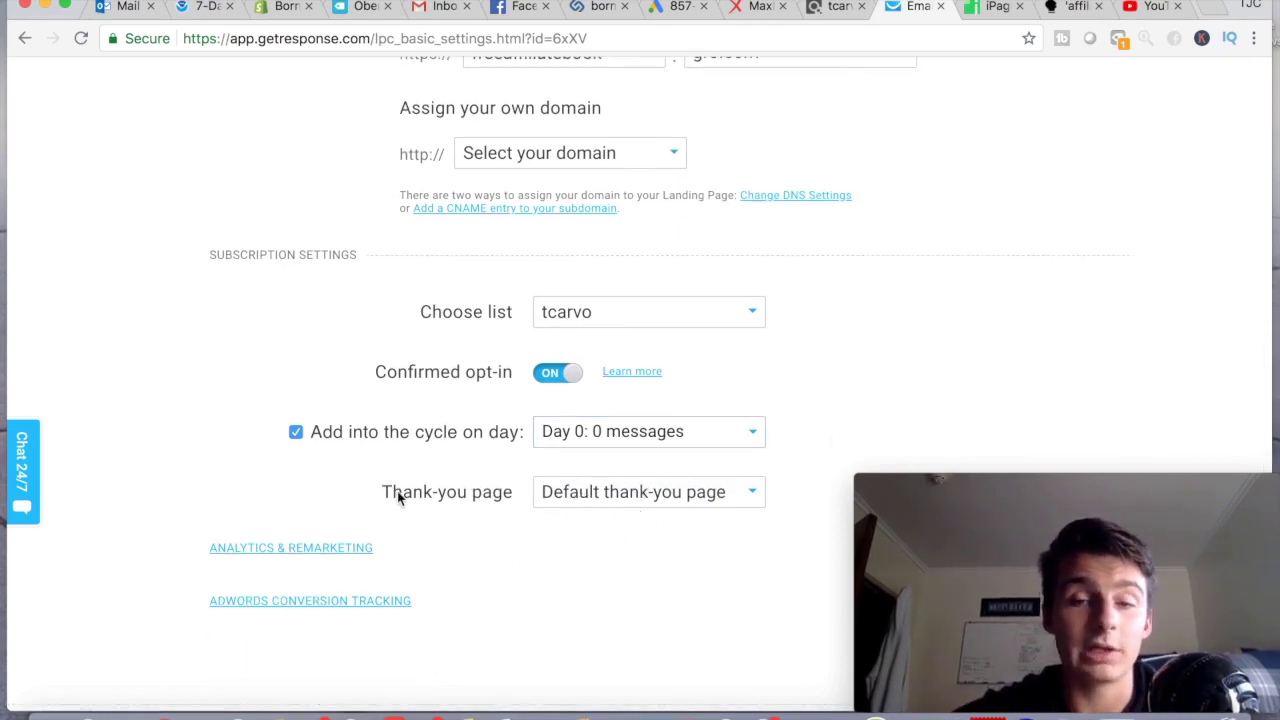
scroll(397, 497, "down", 2)
left_click(598, 428)
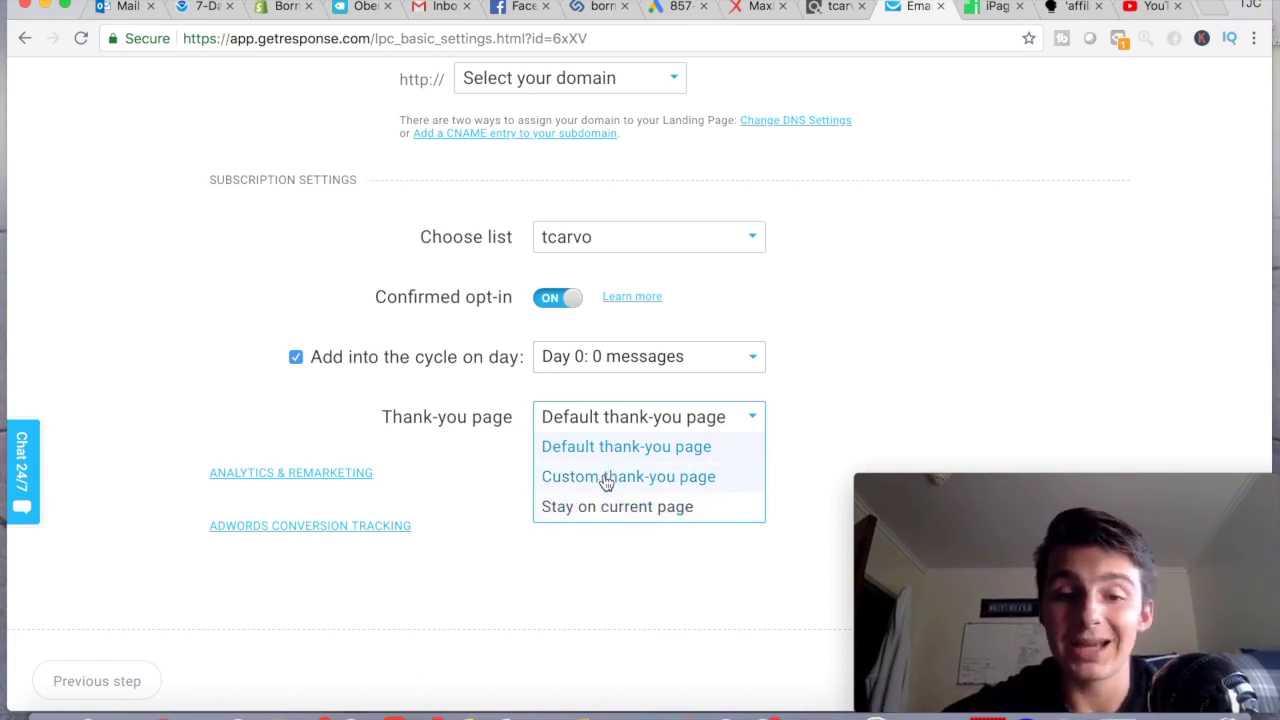
left_click(606, 478)
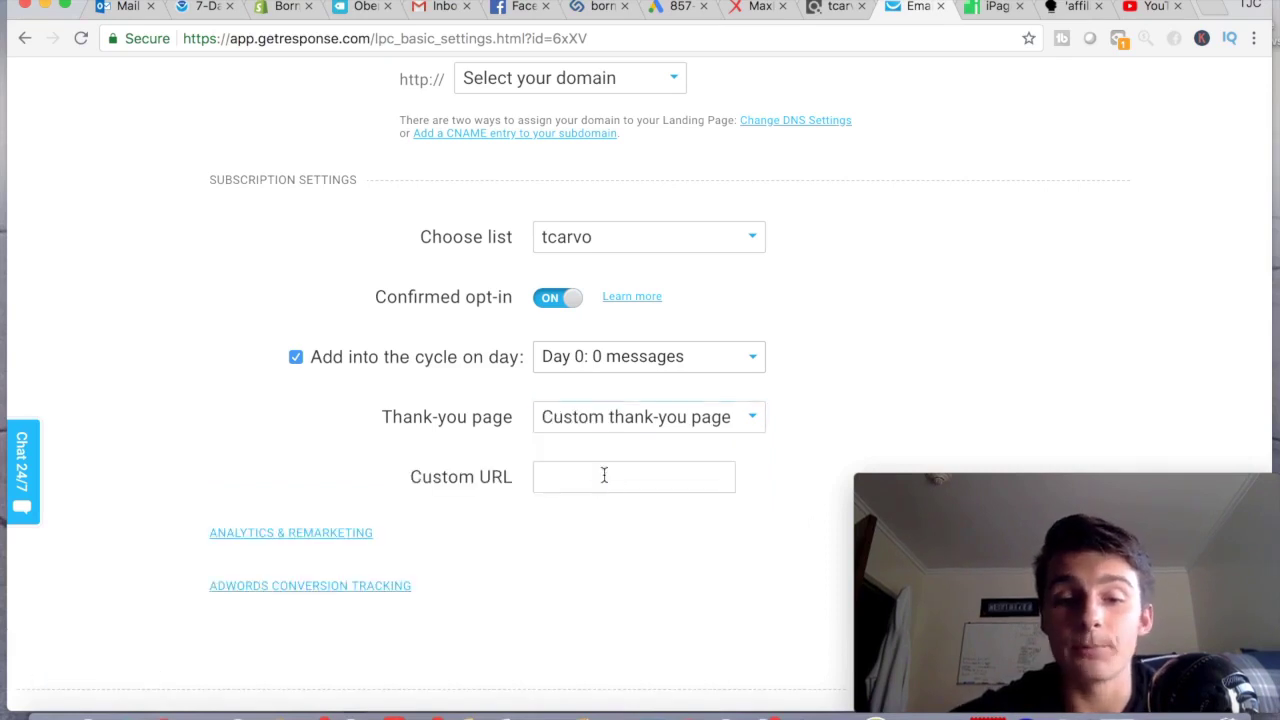
left_click(572, 477)
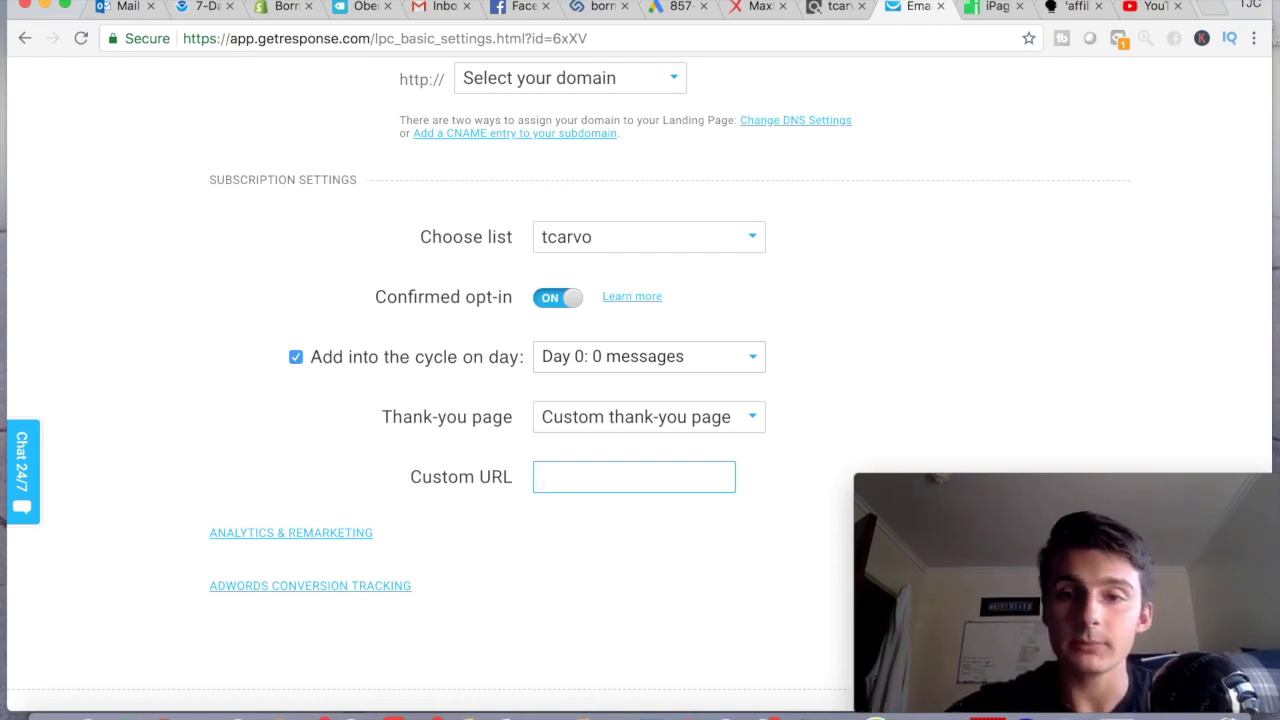
- Switch to the ClickBank marketplace and check the promotion form of the Super Affiliate System offer, closing it without entering an account nickname
left_click(818, 8)
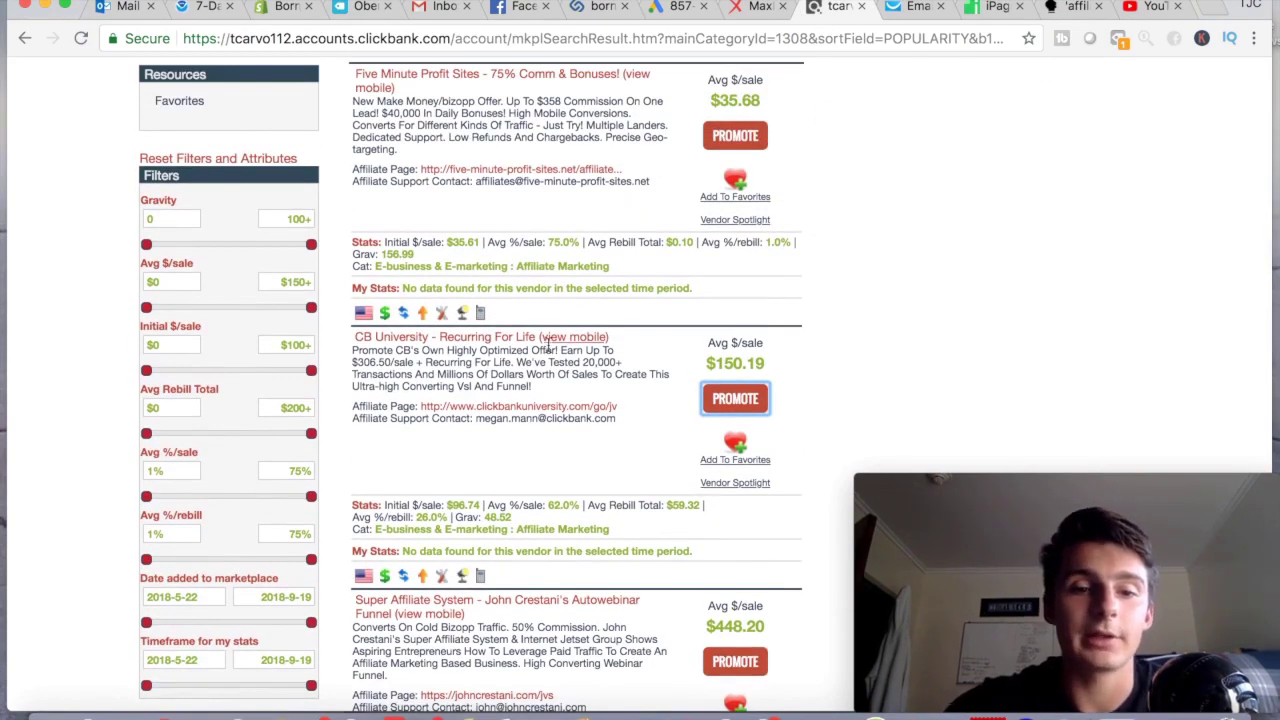
scroll(550, 350, "down", 2)
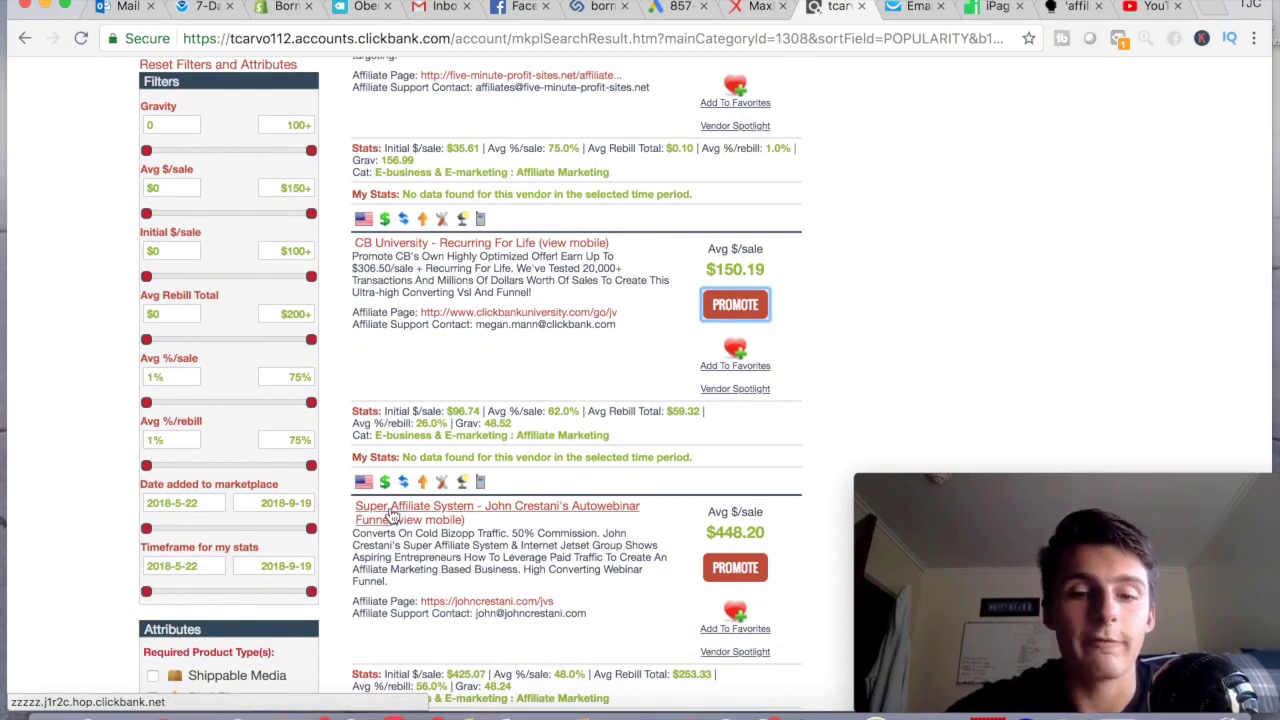
left_click(735, 568)
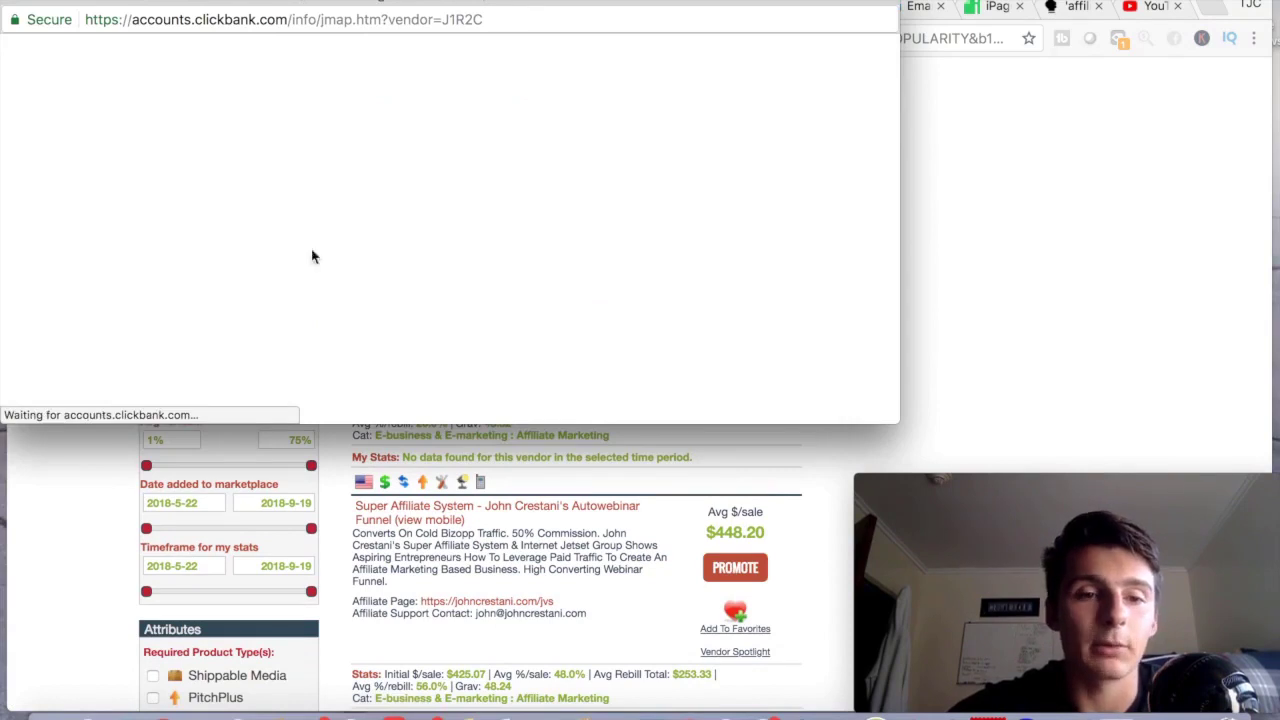
left_click(193, 234)
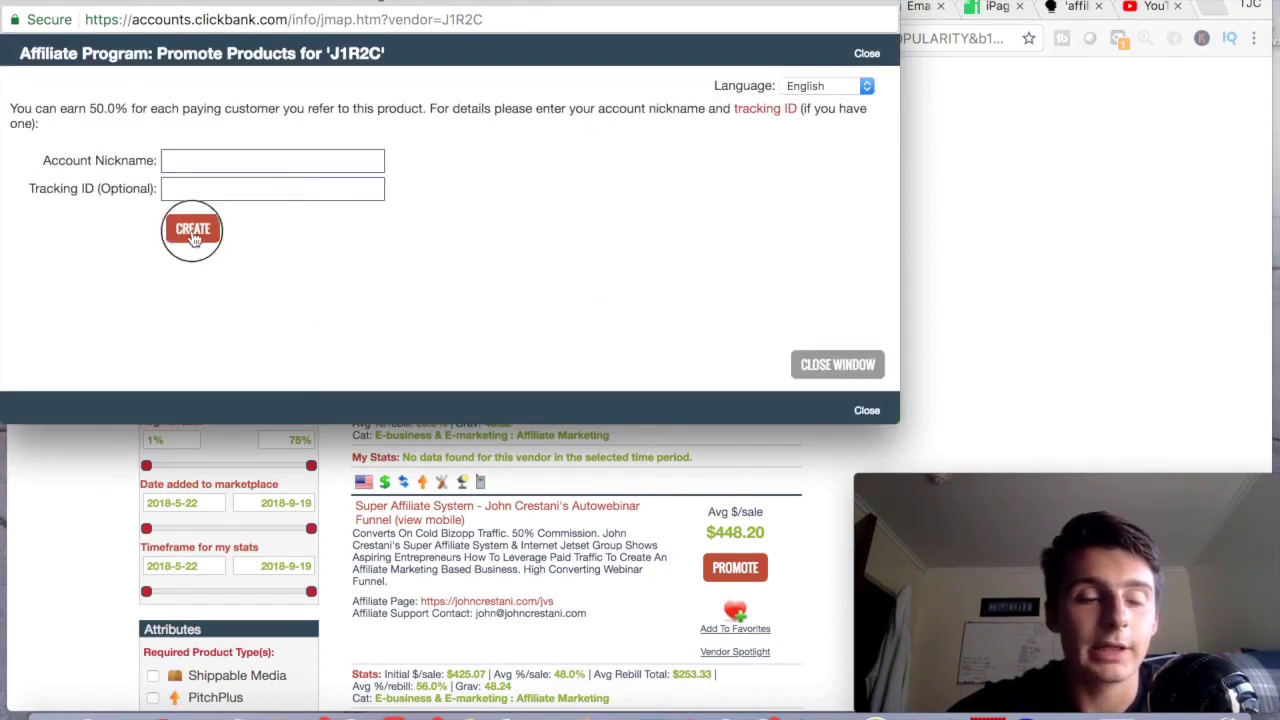
left_click(797, 370)
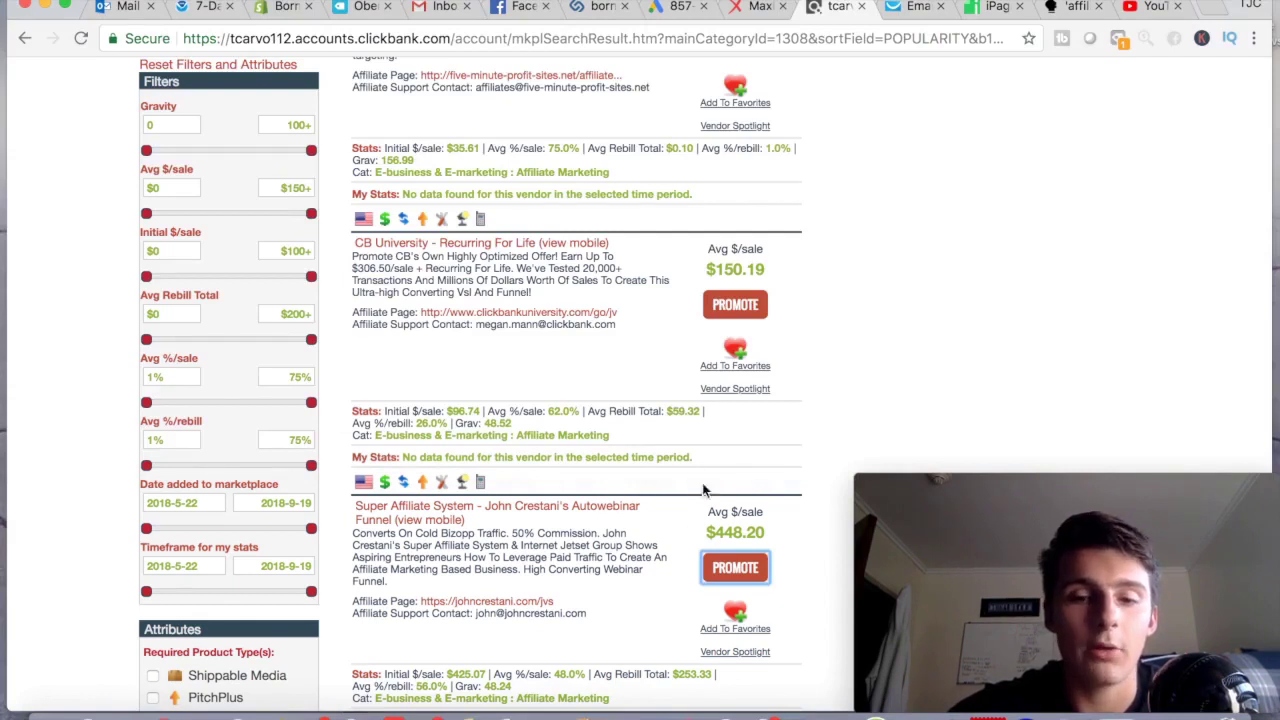
left_click(535, 508)
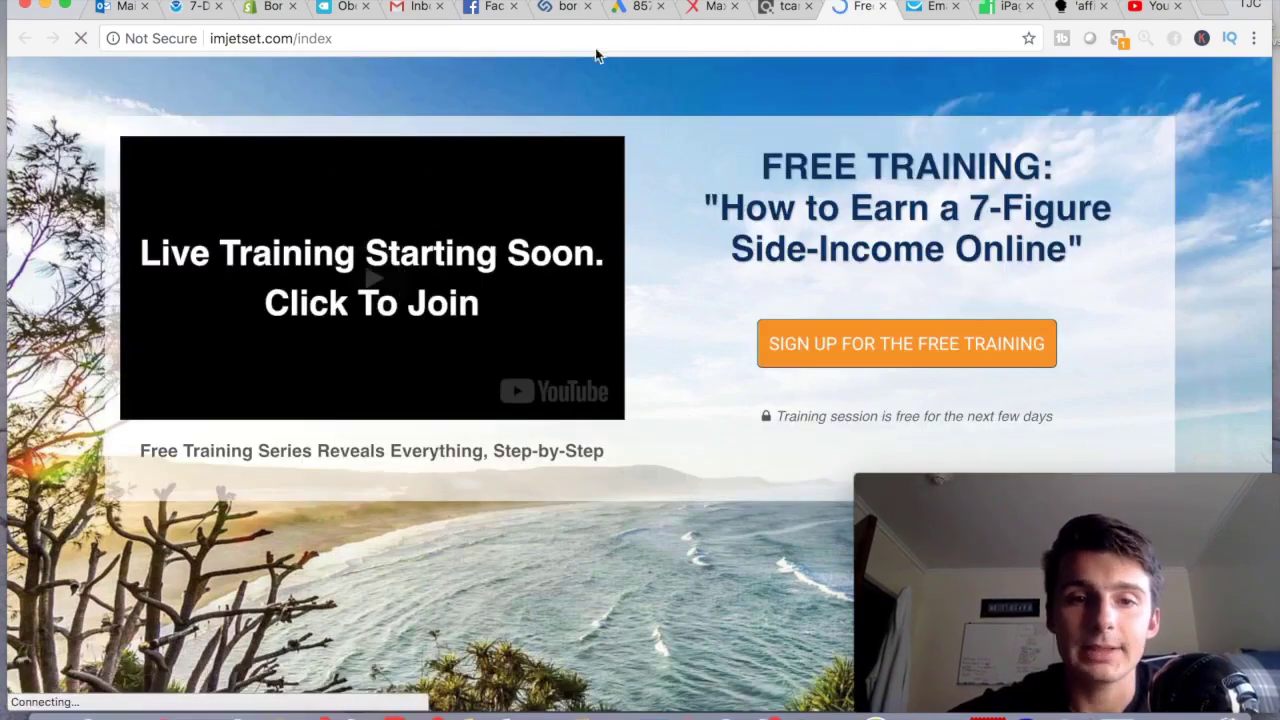
left_click(377, 40)
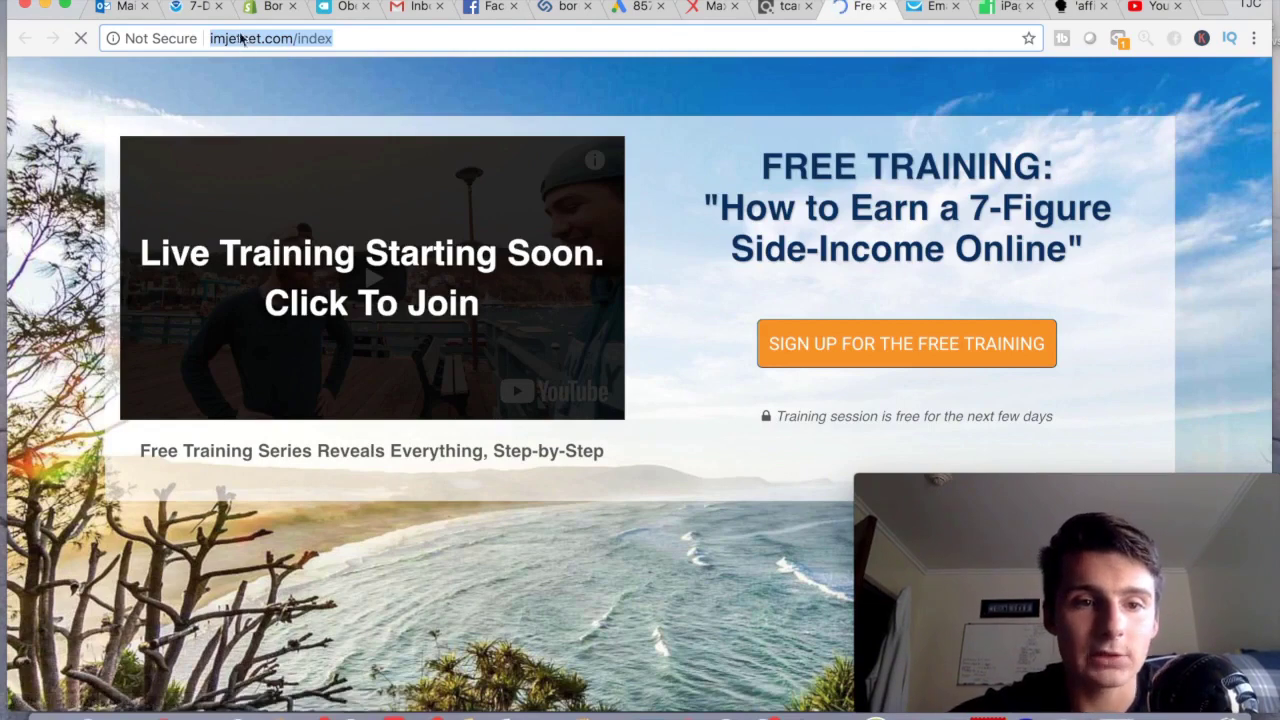
mouse_move(221, 38)
left_mouse_down()
mouse_move(346, 38)
mouse_move(209, 37)
left_mouse_up()
key("super+c")
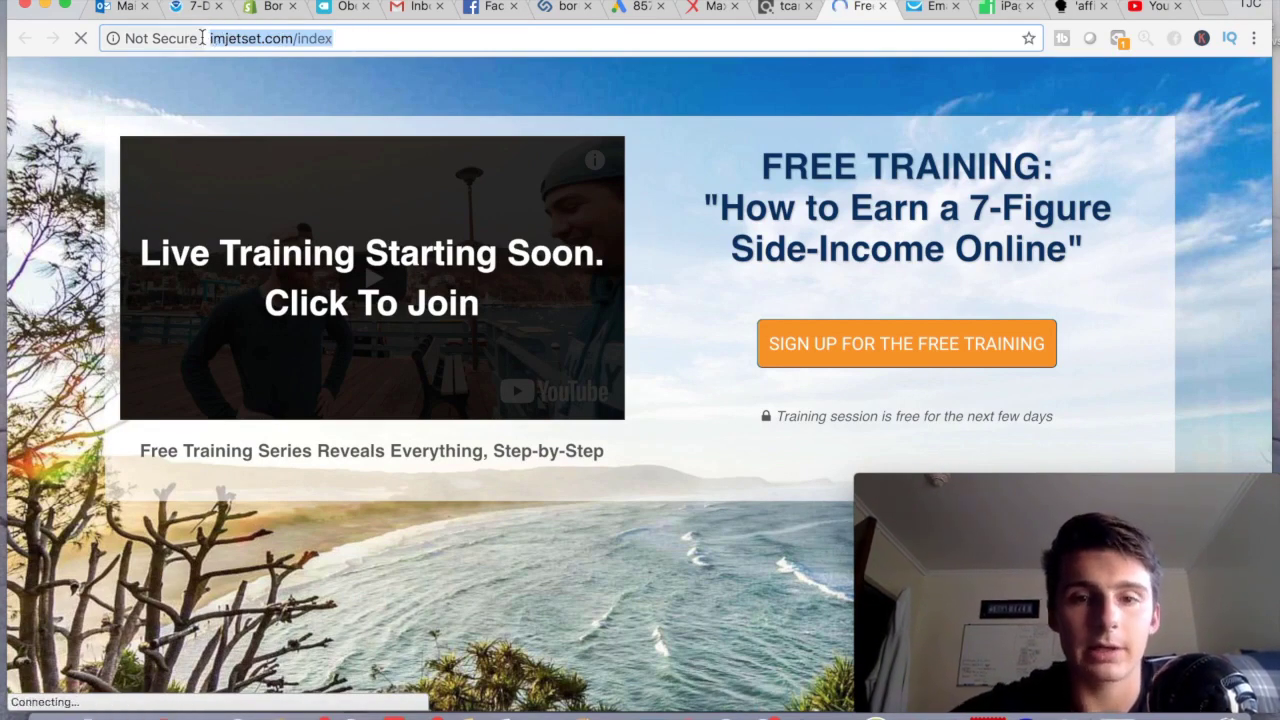
left_click(926, 12)
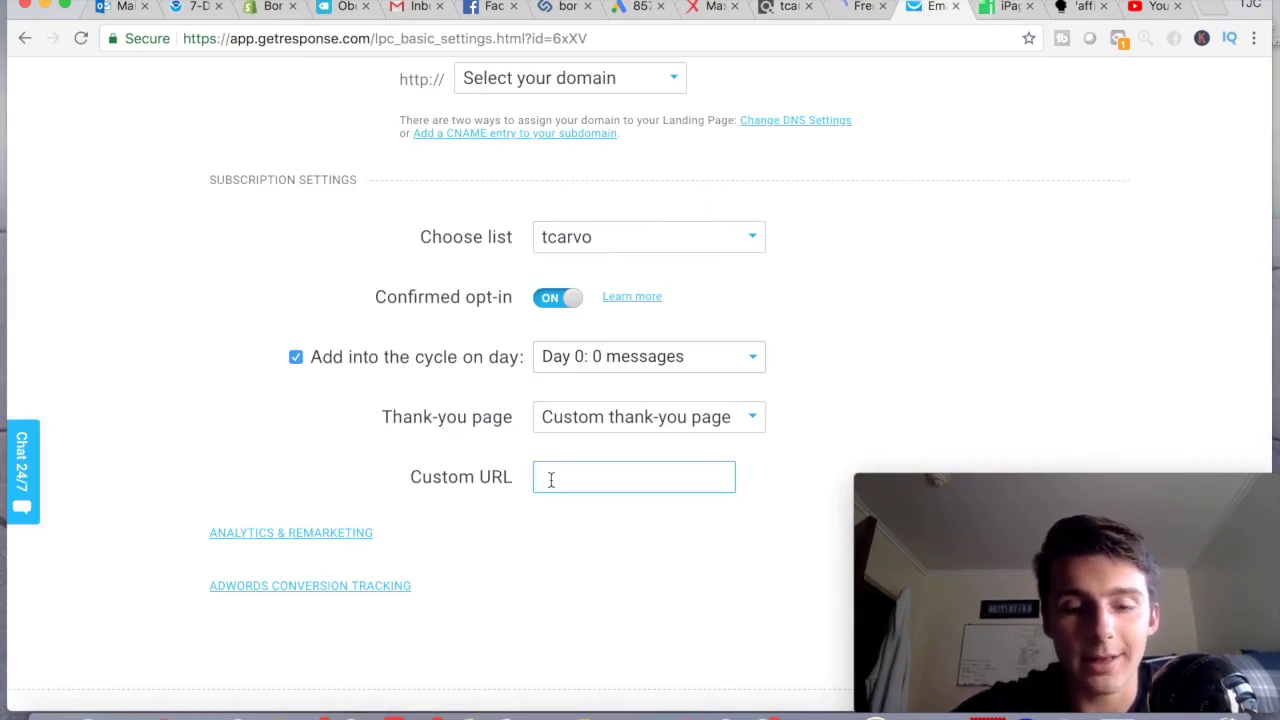
key("super+v")
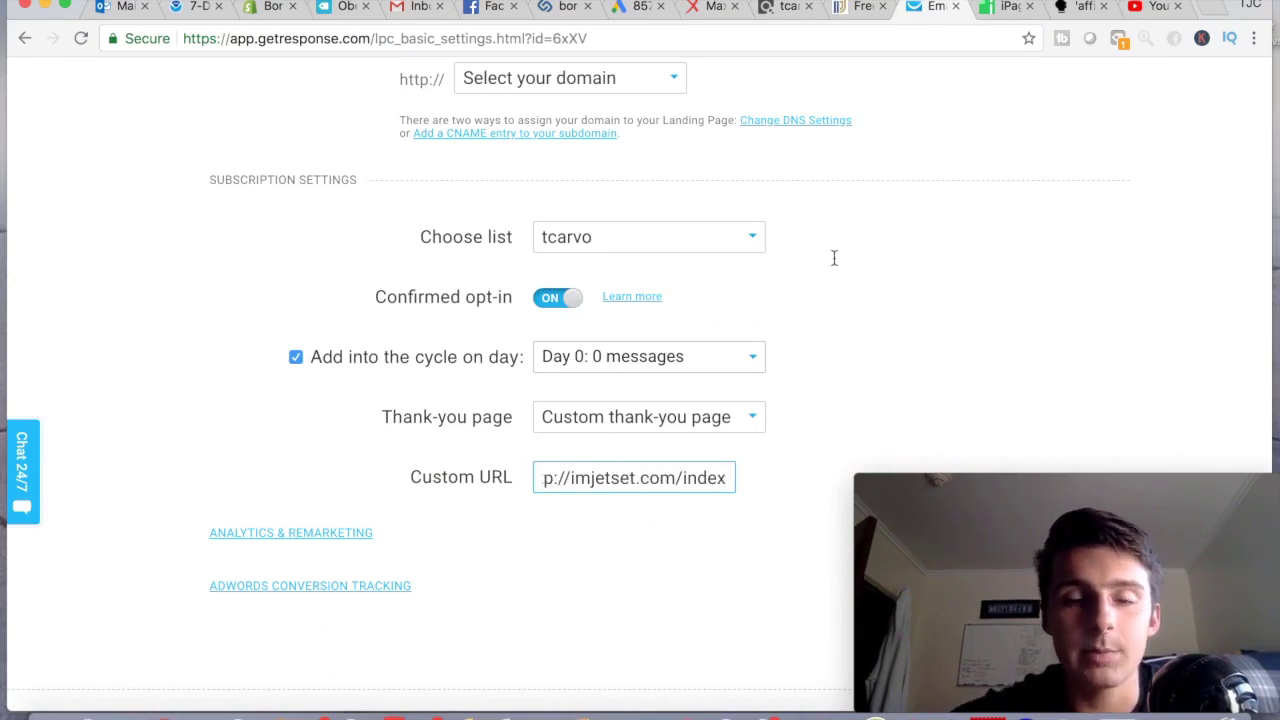
- Revisit the free training offer page and check the full address in the GetResponse Custom URL field
left_click(855, 9)
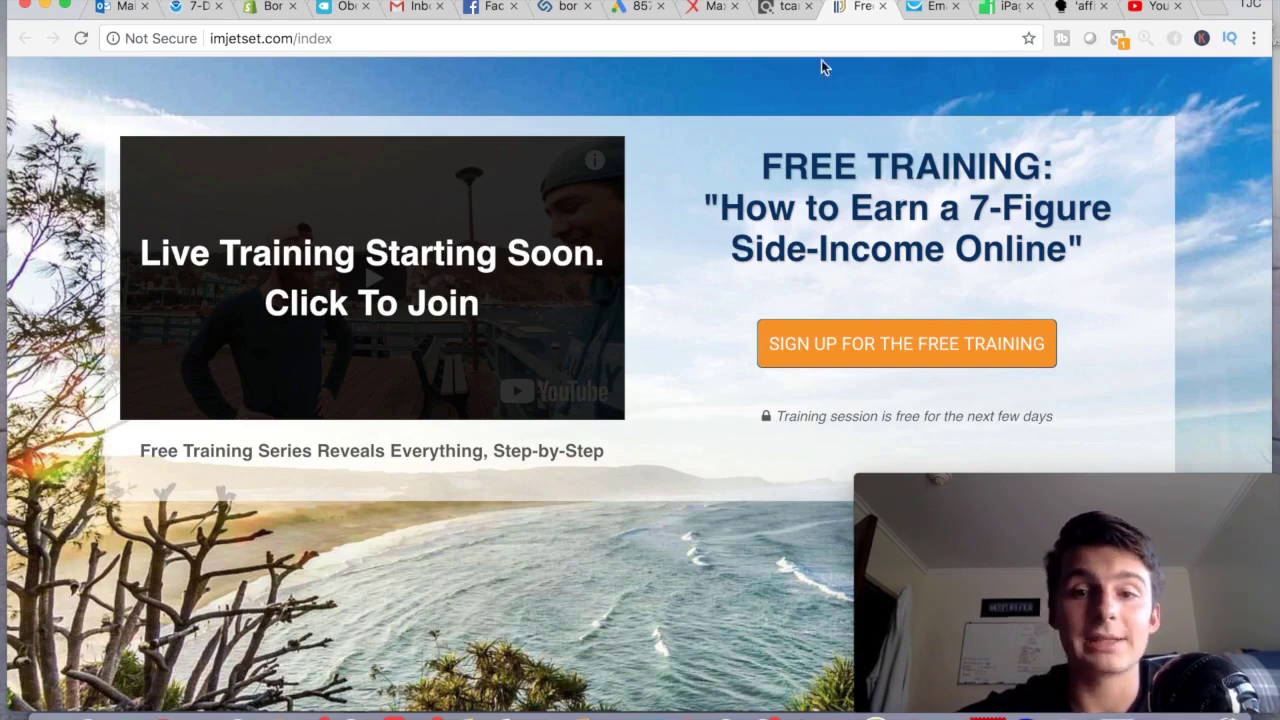
left_click(925, 8)
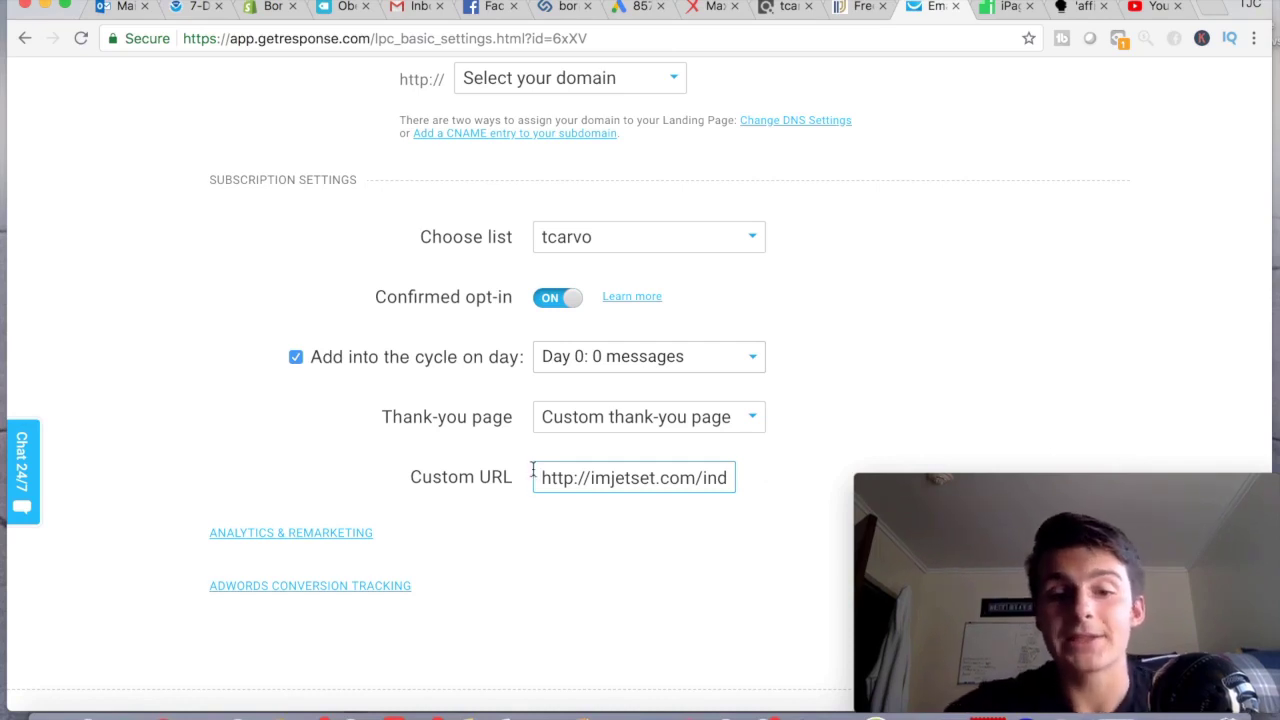
left_click_drag(540, 478, 730, 479)
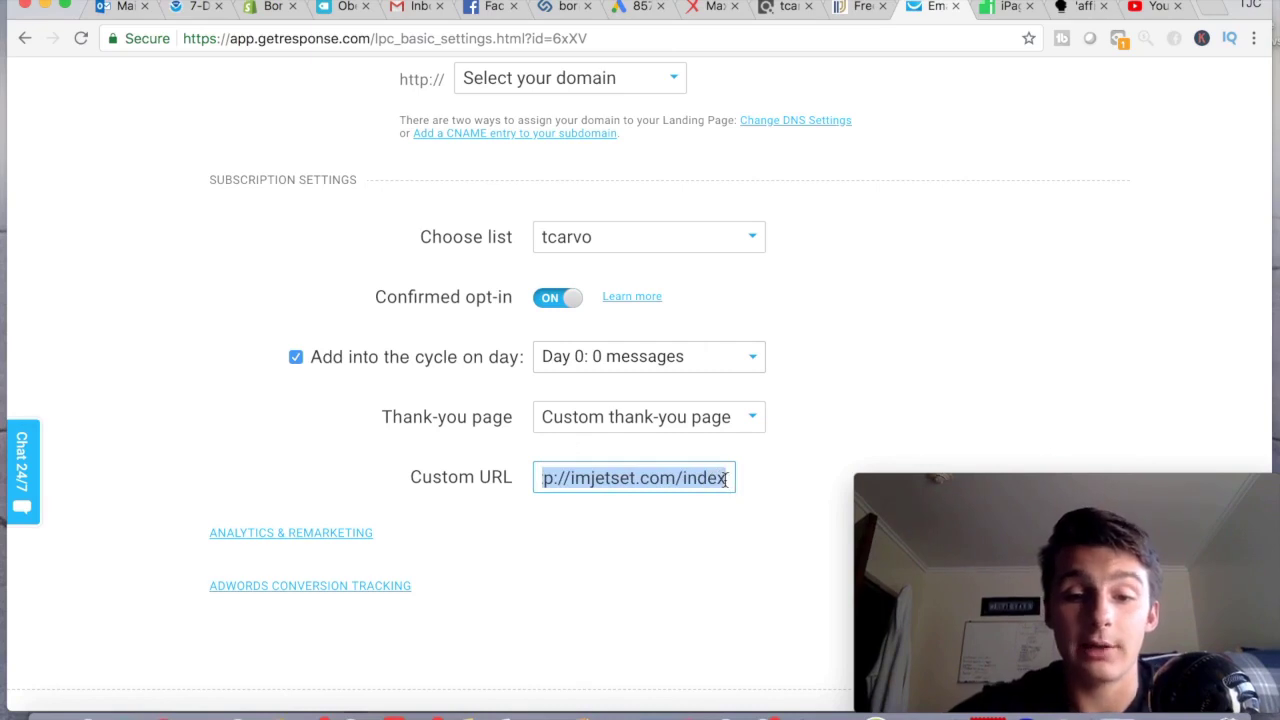
left_click(766, 483)
- Review the landing page settings from the subscription options up to the SEO settings, and leave them for the GetResponse dashboard
scroll(768, 484, "down", 1)
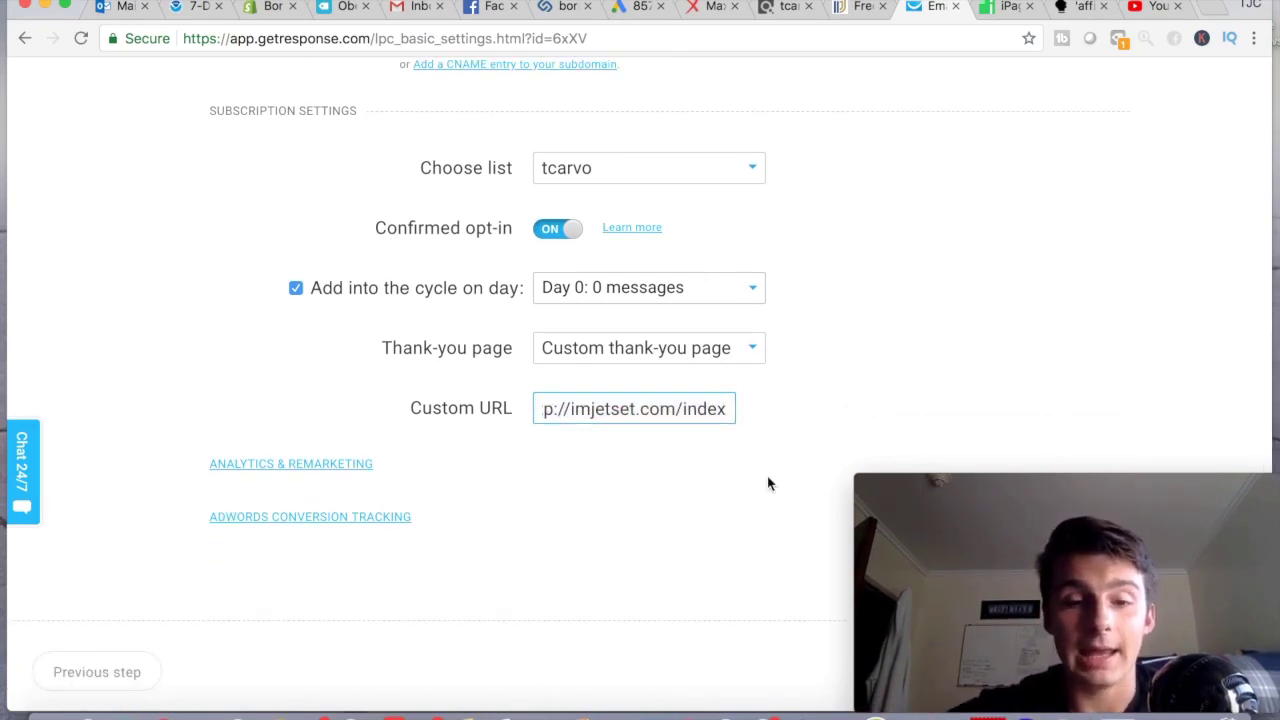
scroll(829, 378, "down", 3)
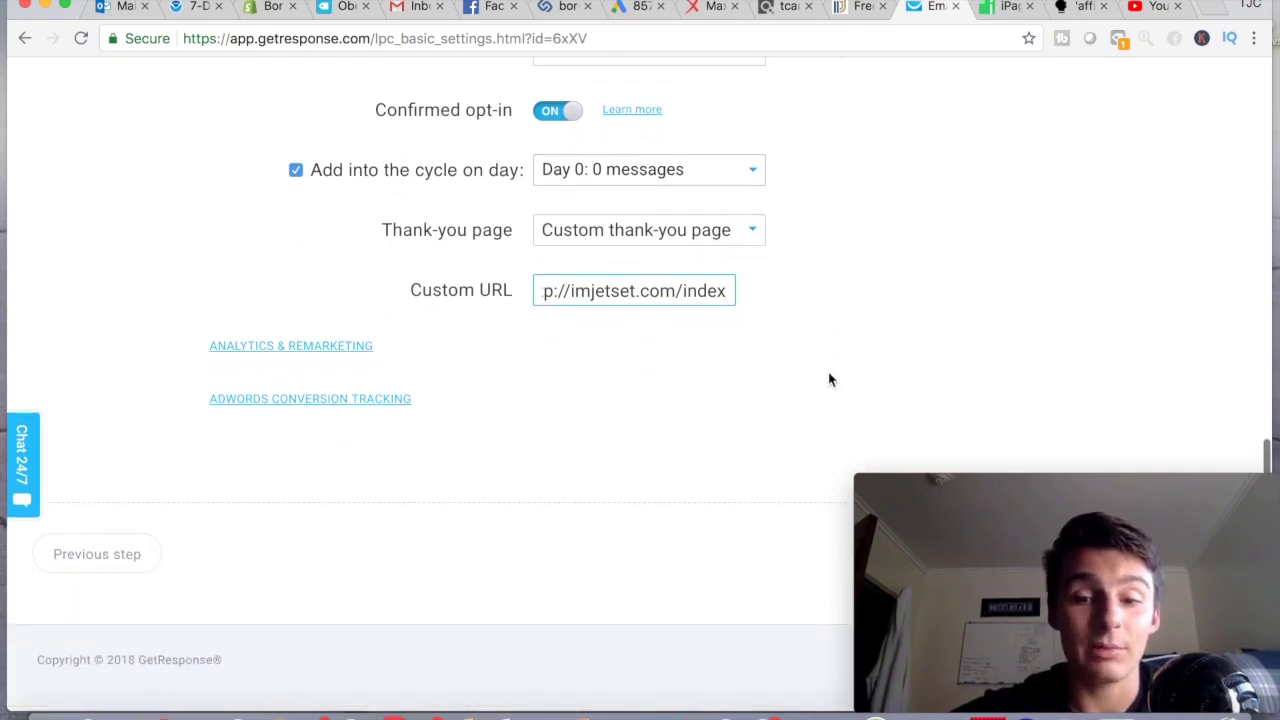
scroll(829, 379, "up", 5)
scroll(829, 379, "down", 4)
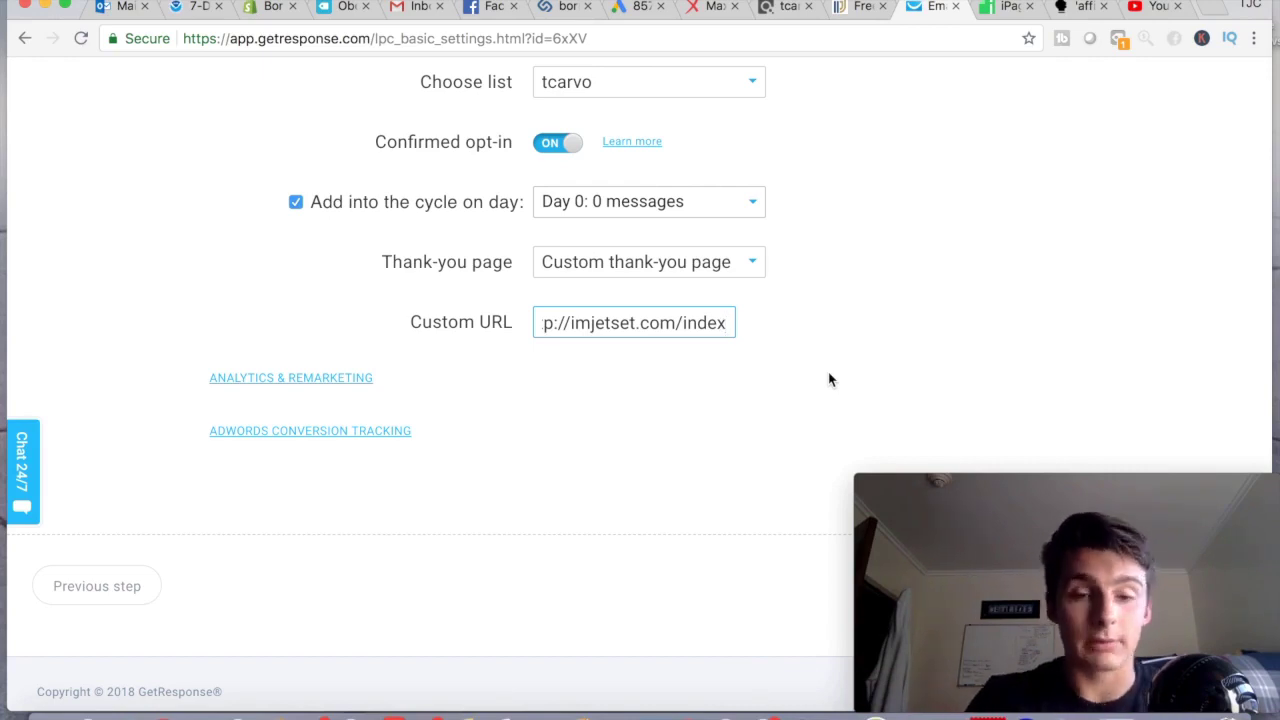
scroll(914, 377, "up", 3)
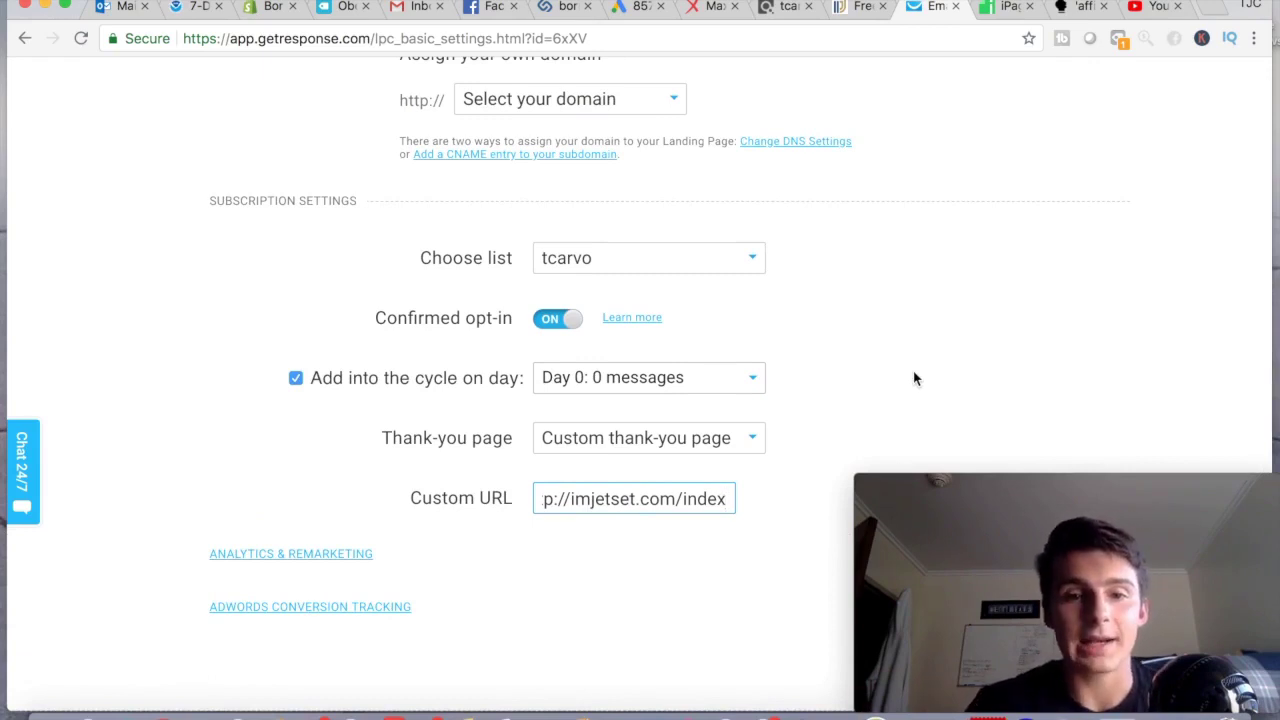
scroll(914, 378, "up", 5)
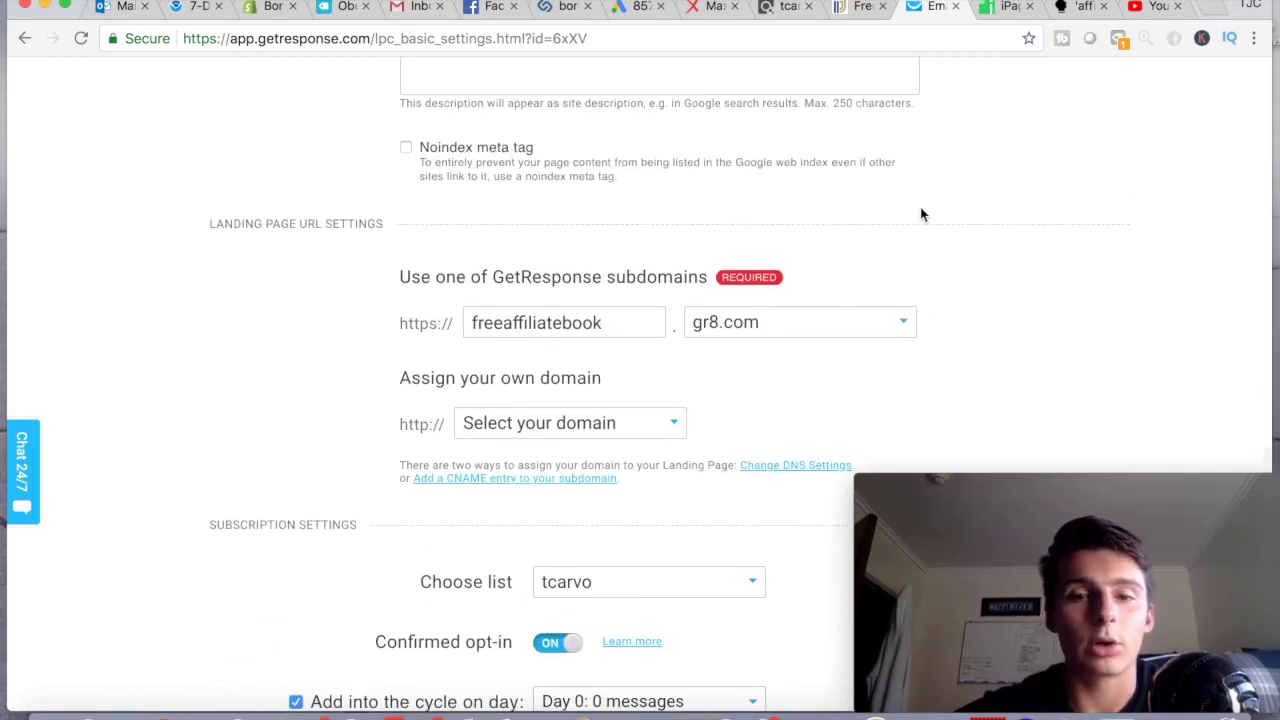
scroll(920, 212, "up", 2)
scroll(922, 214, "up", 1)
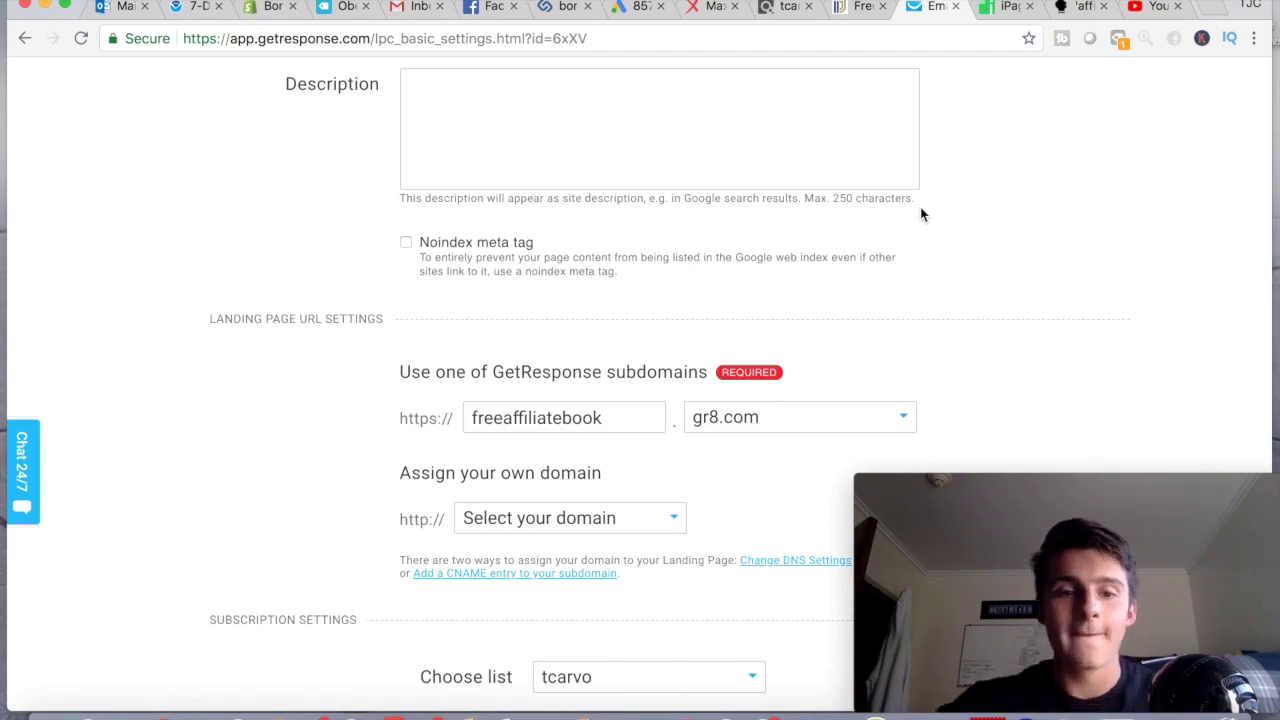
scroll(920, 211, "up", 3)
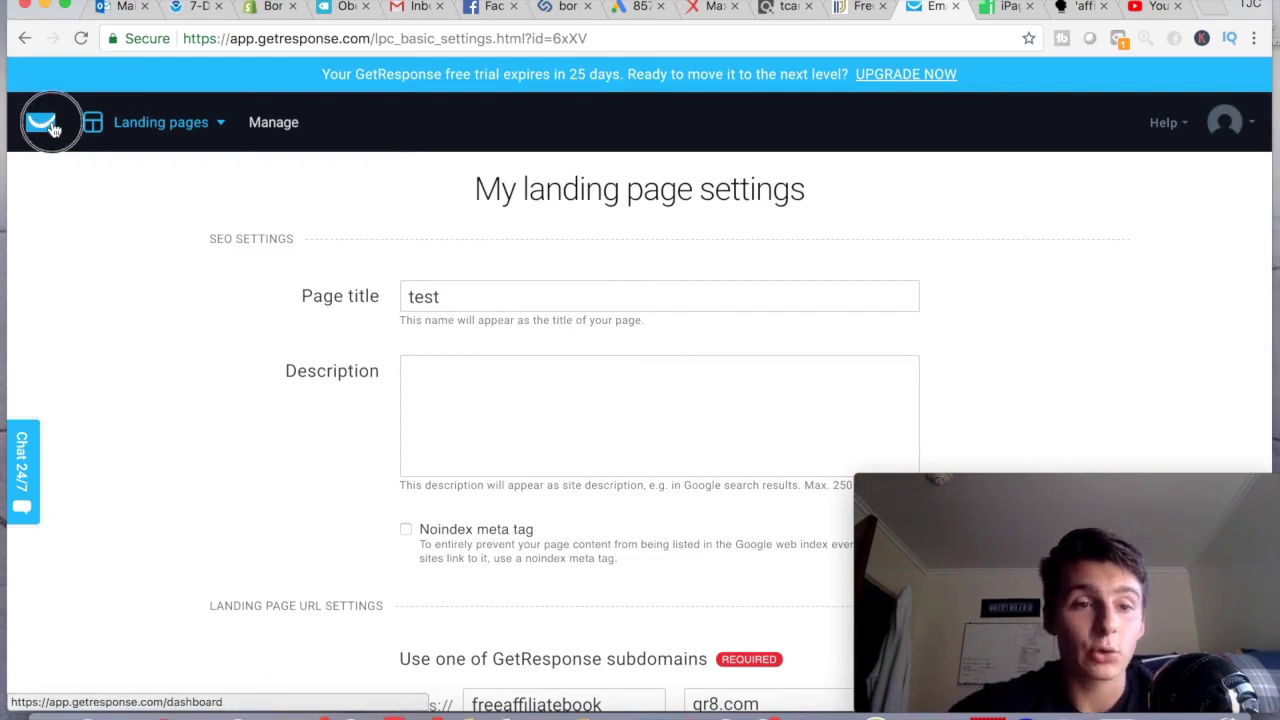
left_click(42, 128)
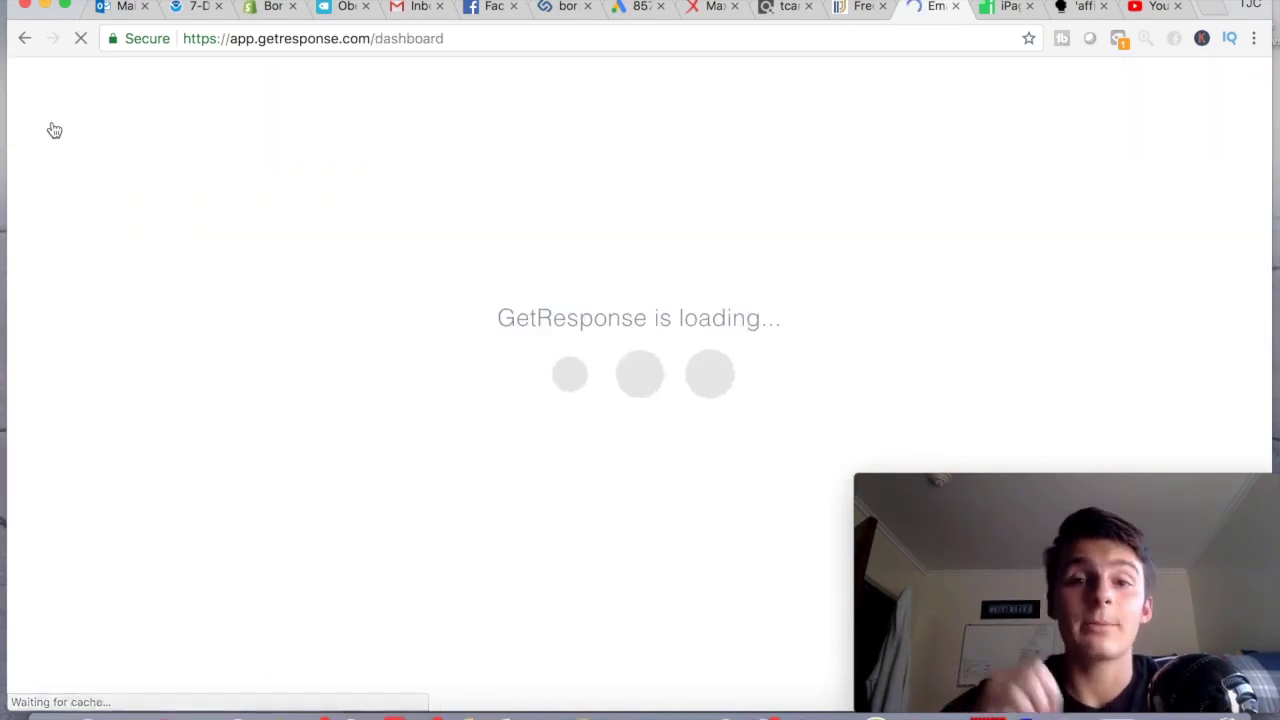